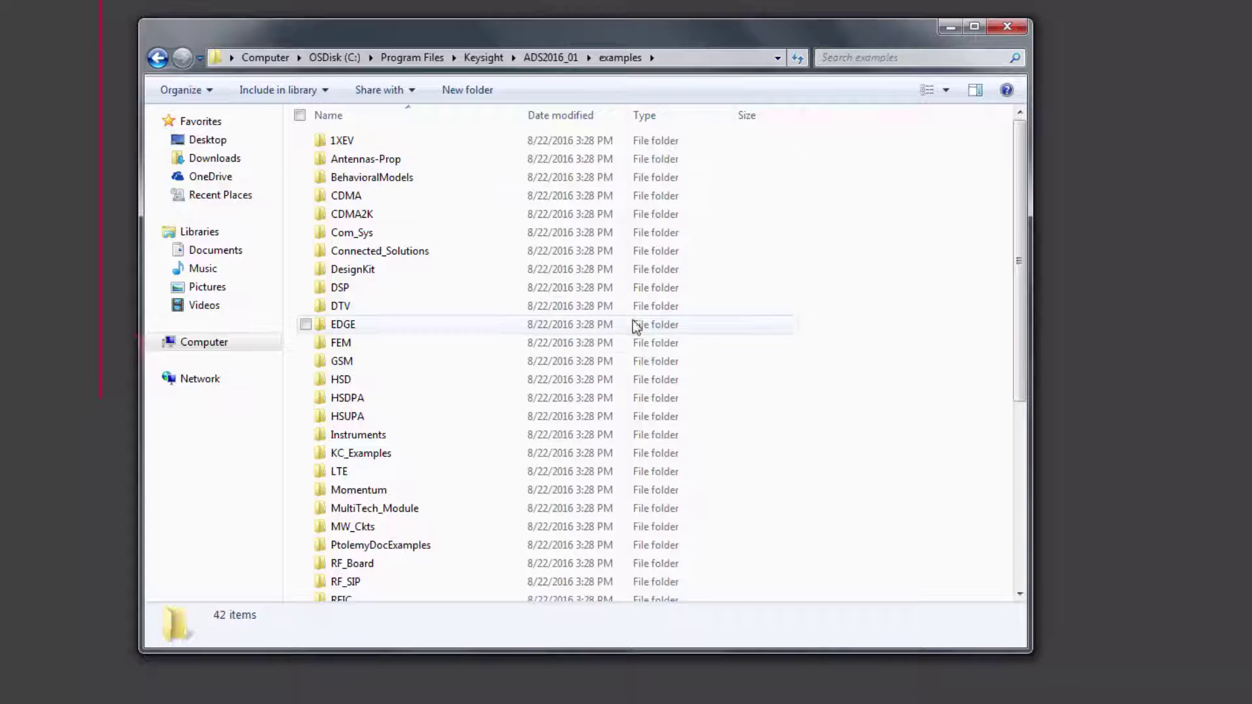
Open the HSD examples folder and select the SIPro_PIPro_Getting_Started_Example_wrk.7zads workspace archive.
double_click(582, 378)
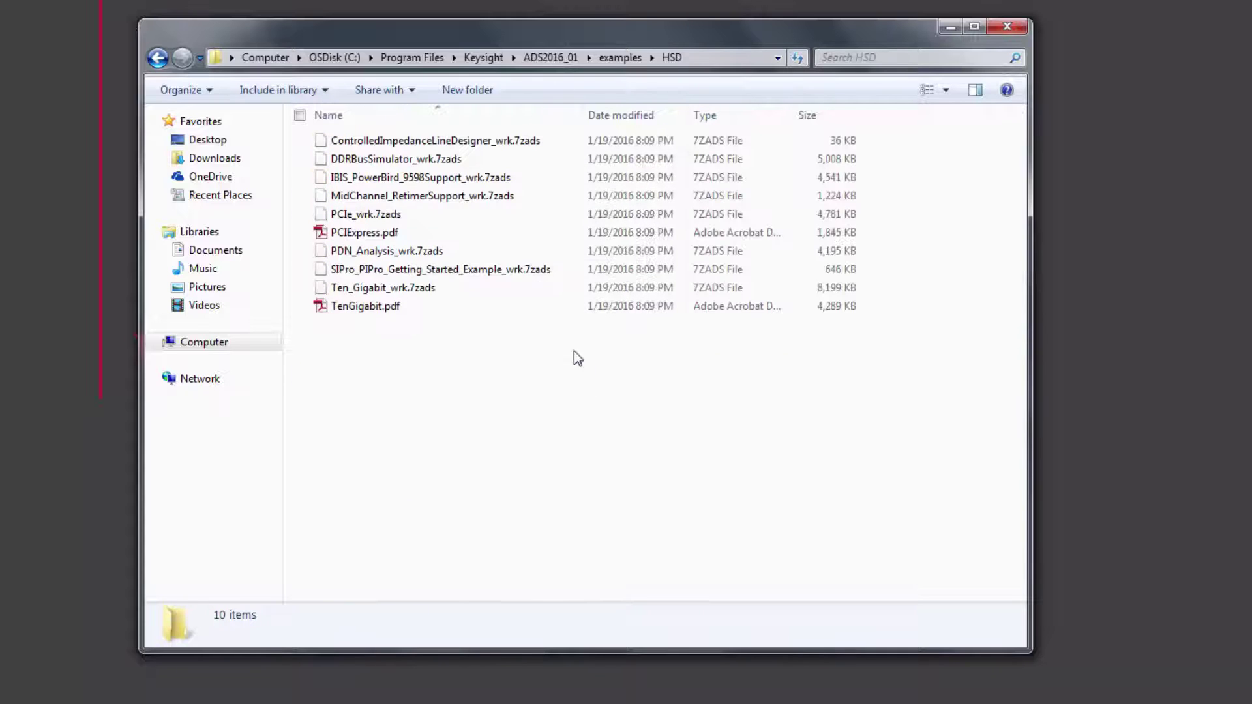
click(529, 270)
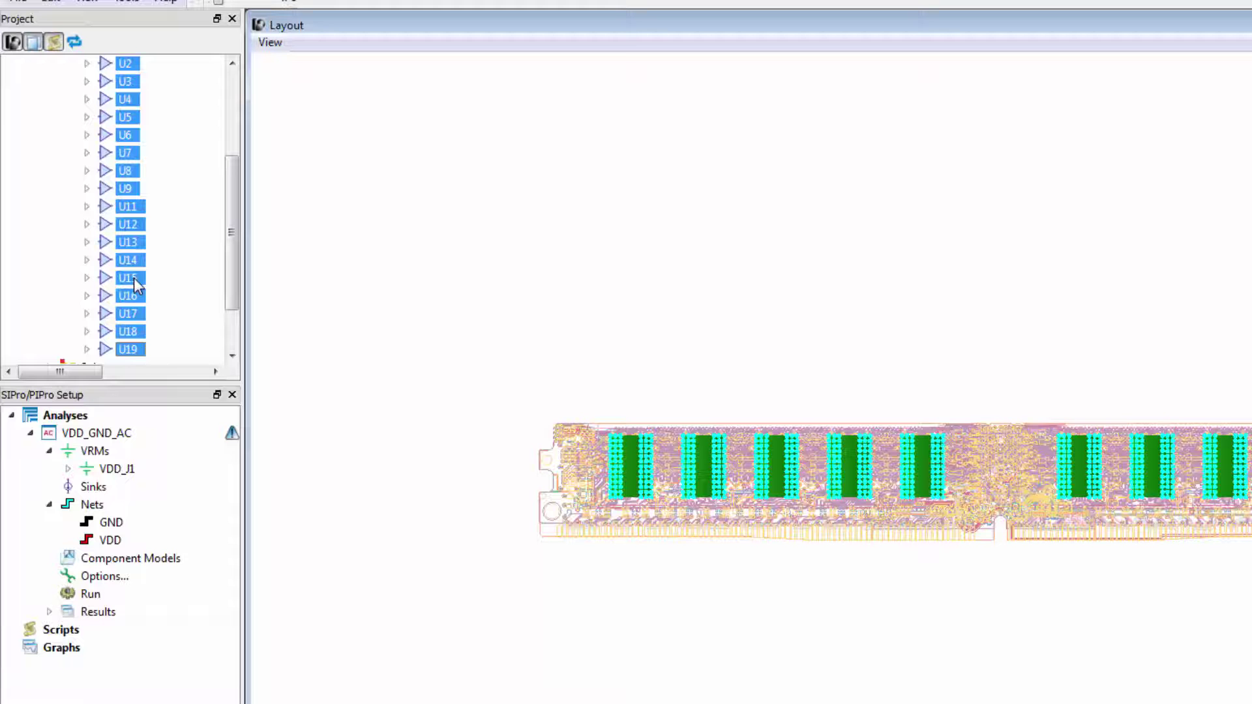
Add the selected U memory chips as analysis sinks, all connected to the VDD net.
drag(133, 180, 124, 494)
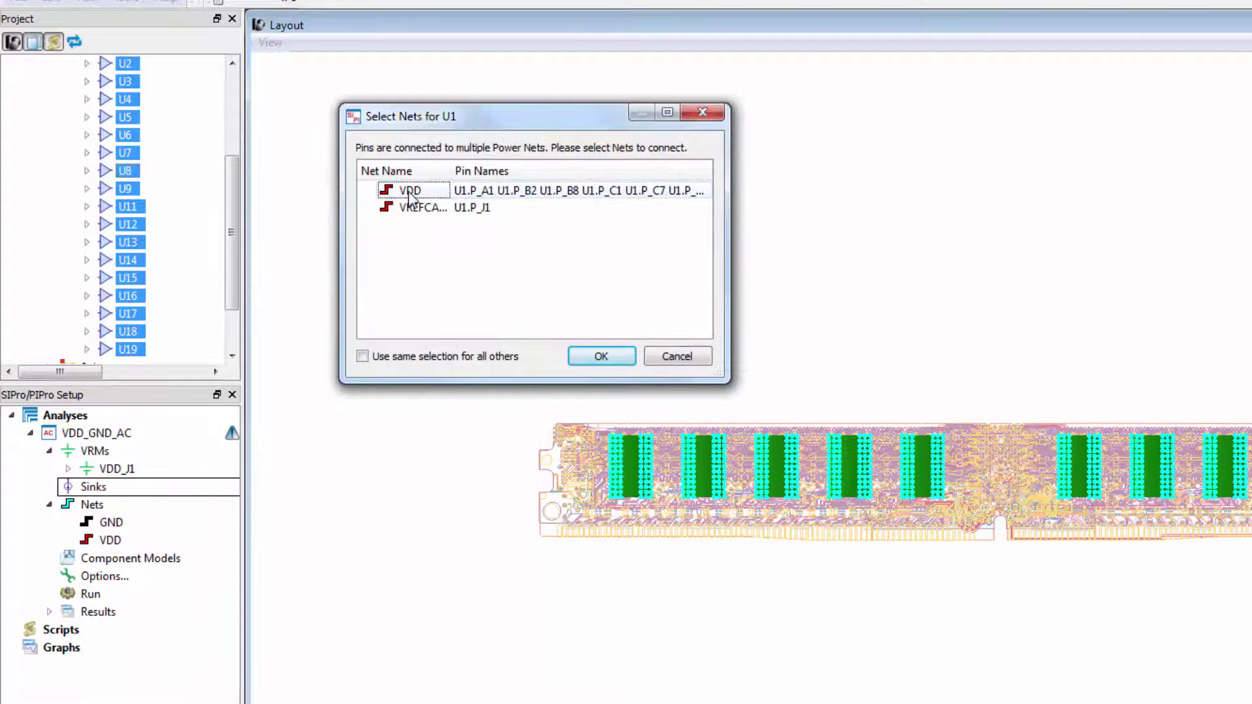
click(364, 357)
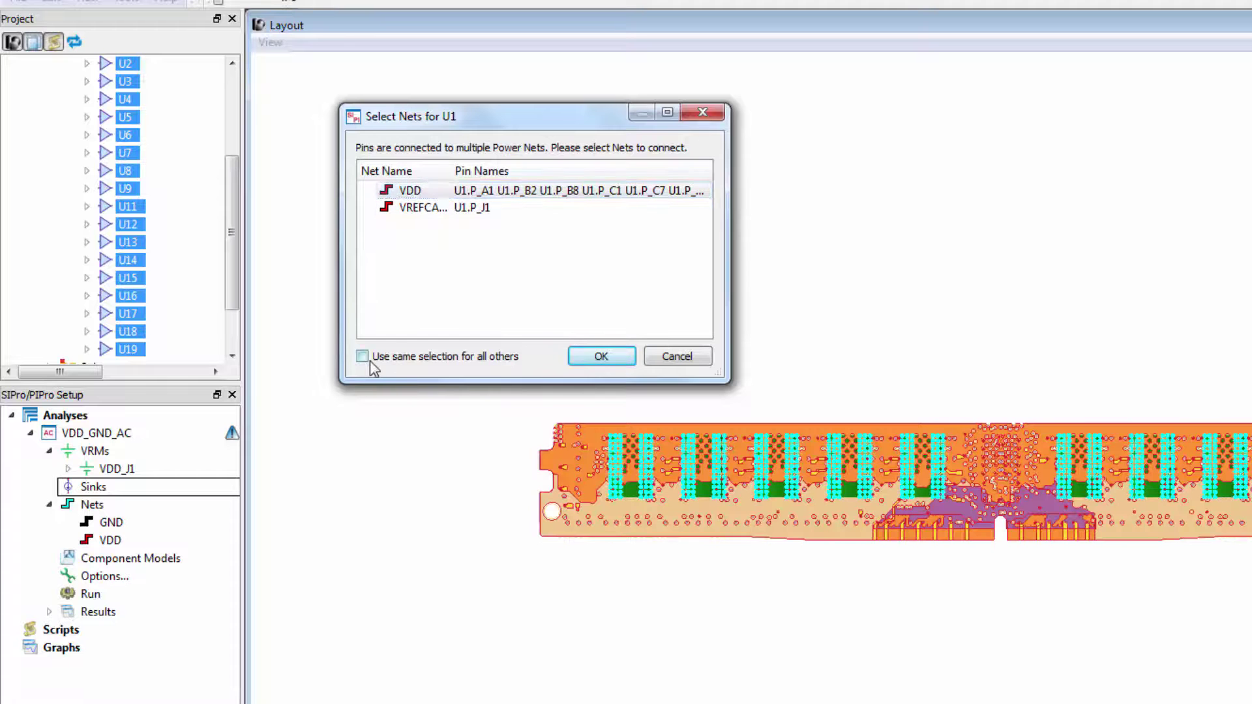
click(602, 357)
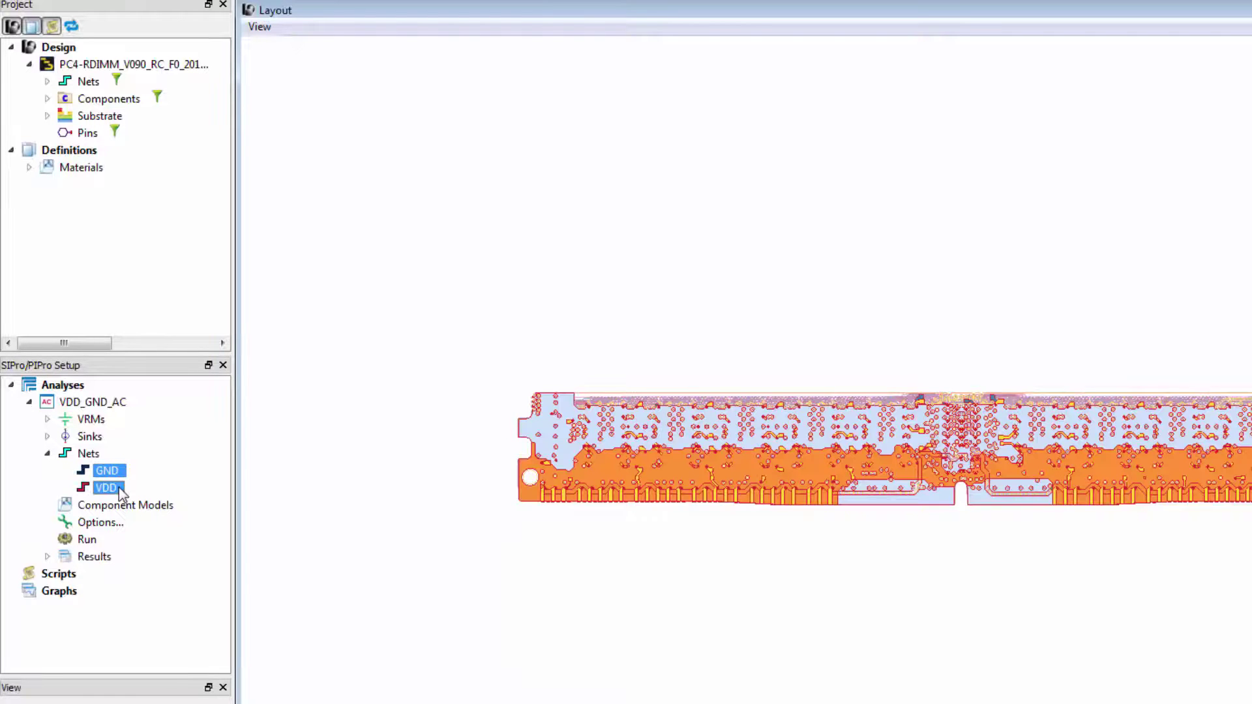
Select all component instances connected to the GND and VDD nets.
right_click(115, 471)
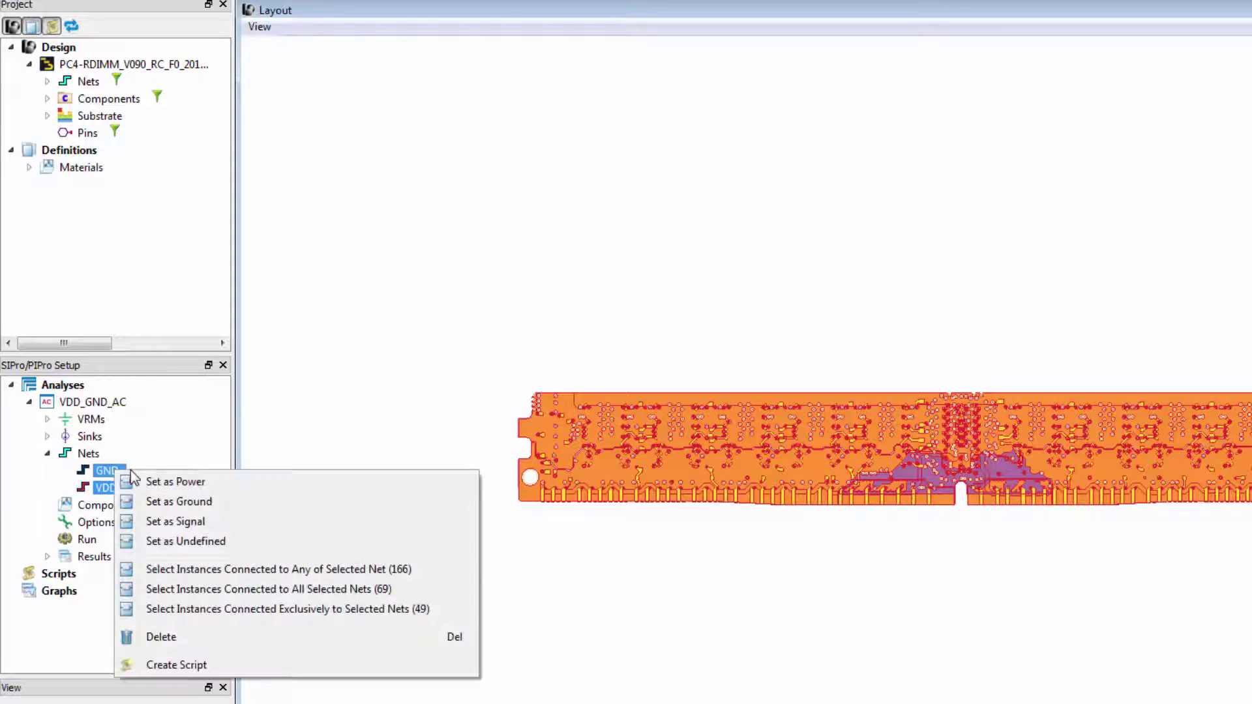
click(292, 610)
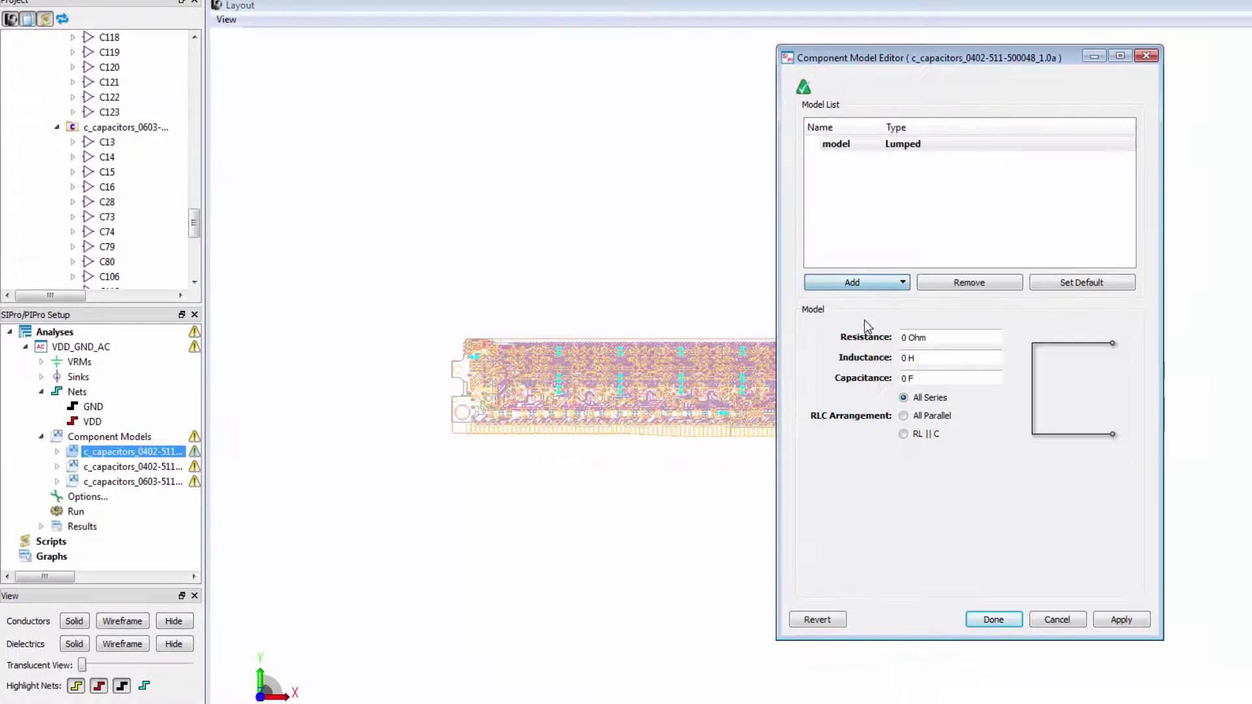
Set the first 0402 capacitor model's capacitance to 1 uF.
double_click(905, 378)
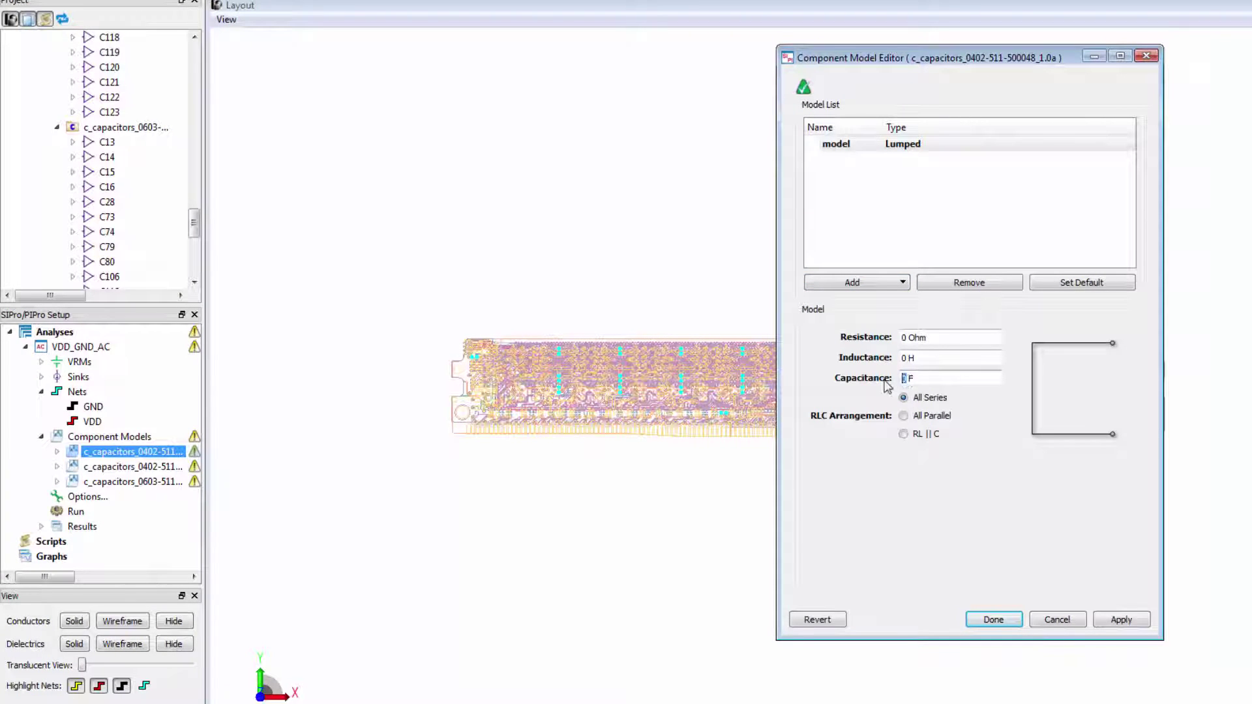
text(1)
key(Right)
text(u)
click(987, 618)
Add a lumped model to the second 0402 capacitor with 4.7 uF capacitance.
double_click(114, 467)
click(856, 287)
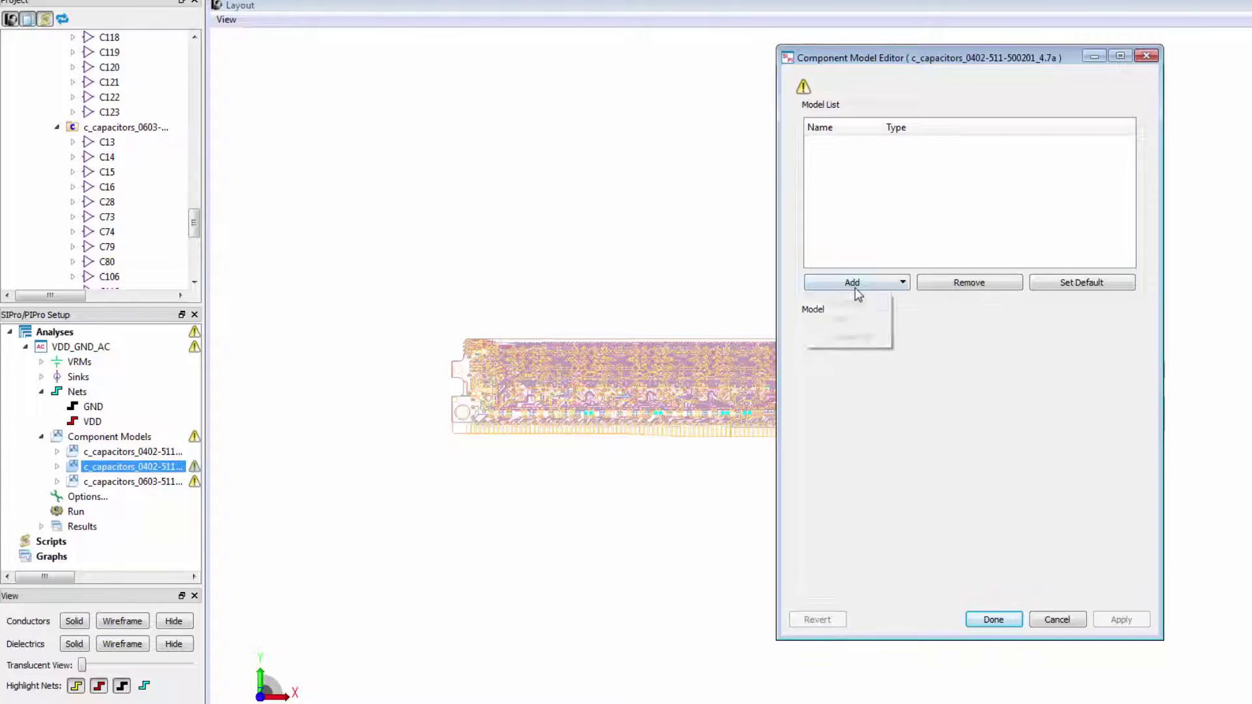
click(841, 319)
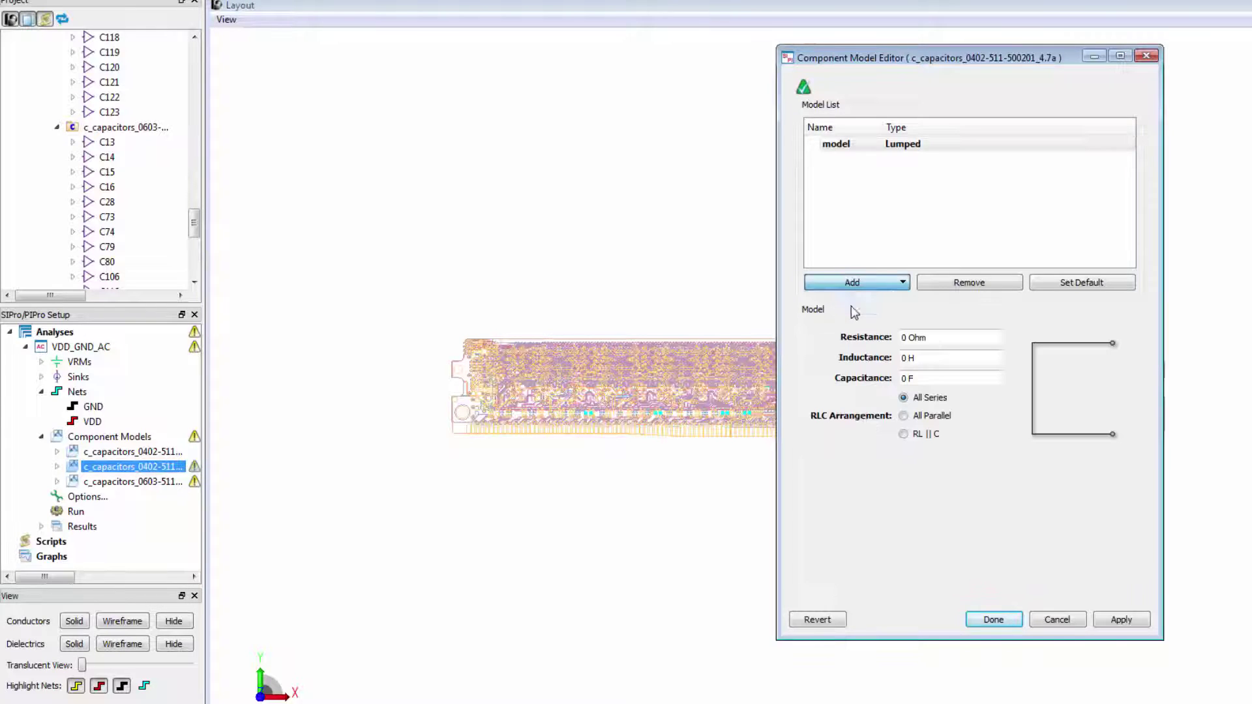
click(920, 377)
text(4.7)
key(Right)
text(u)
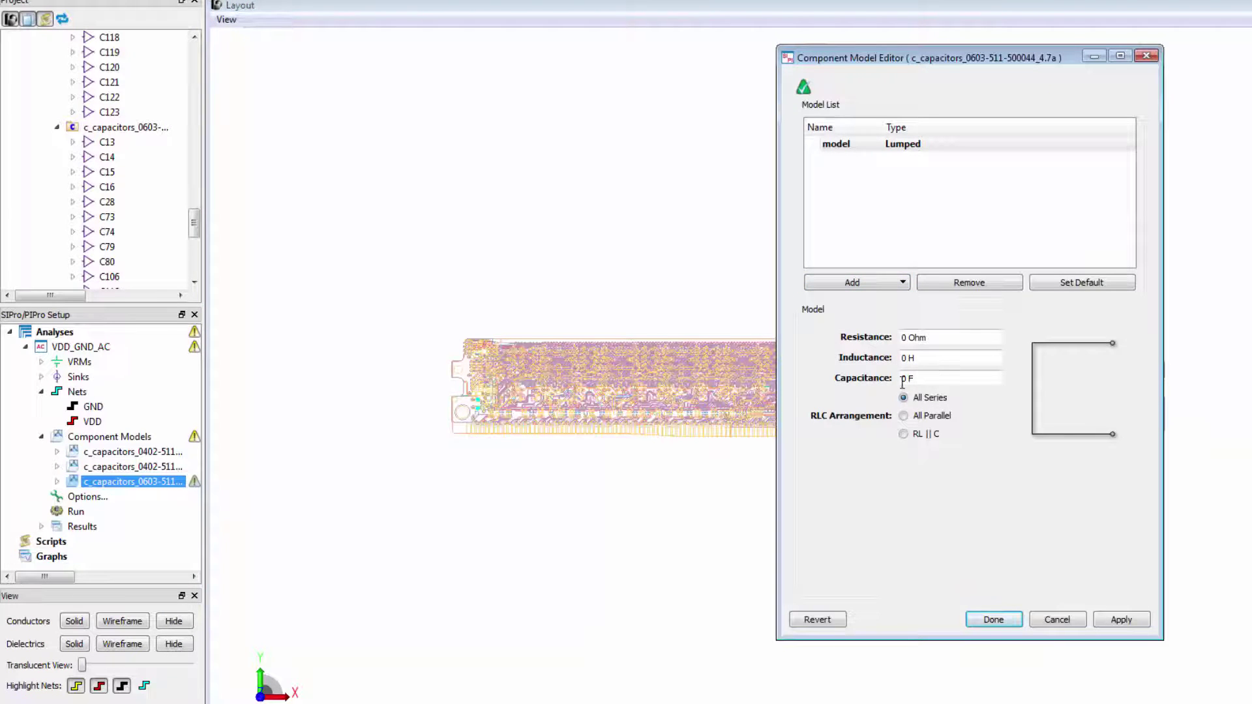
Start entering 4.7 as the 0603 model's capacitance.
click(908, 378)
key(BackSpace)
text(4.7)
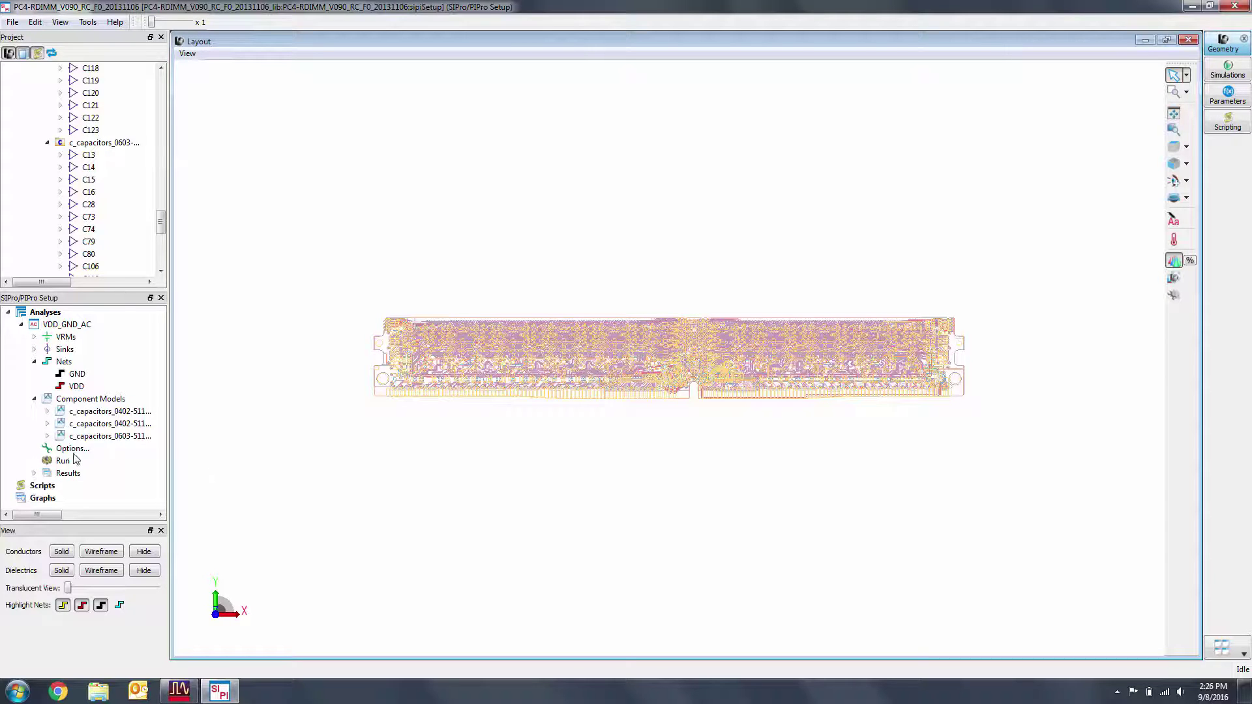
Accept the 10 kHz to 300 MHz frequency plan, save the project, and run the PI-AC simulation.
double_click(73, 448)
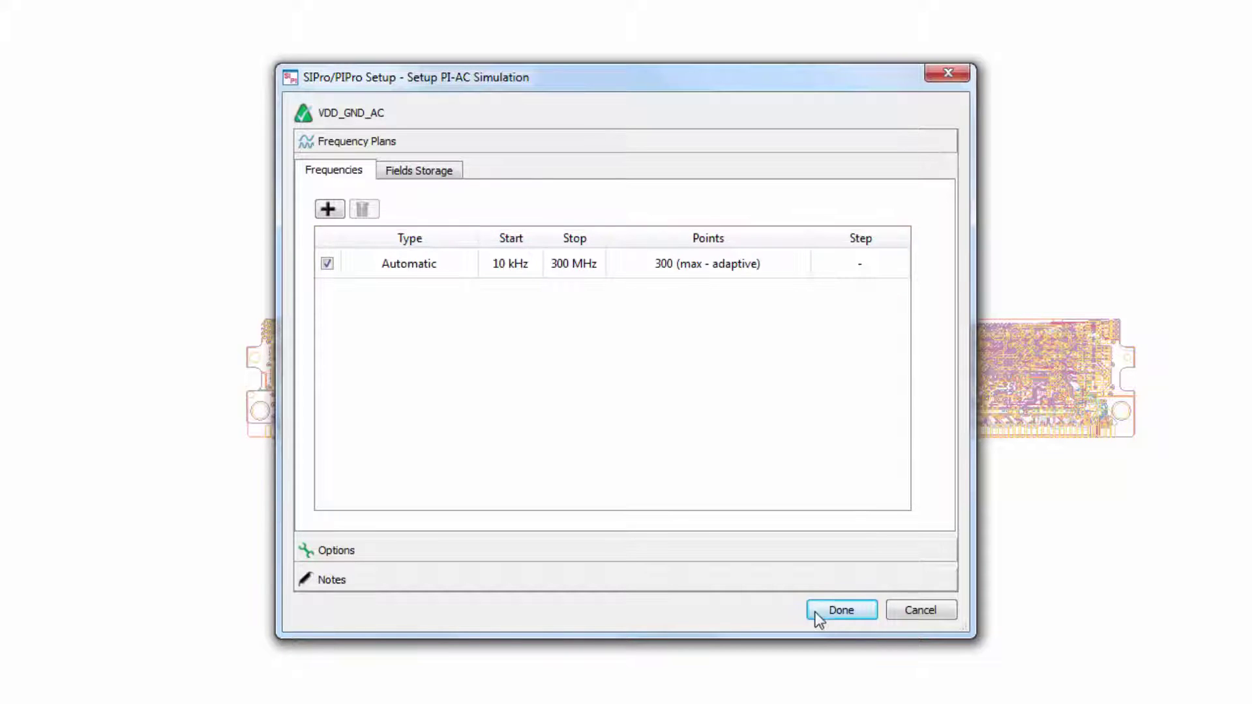
click(831, 612)
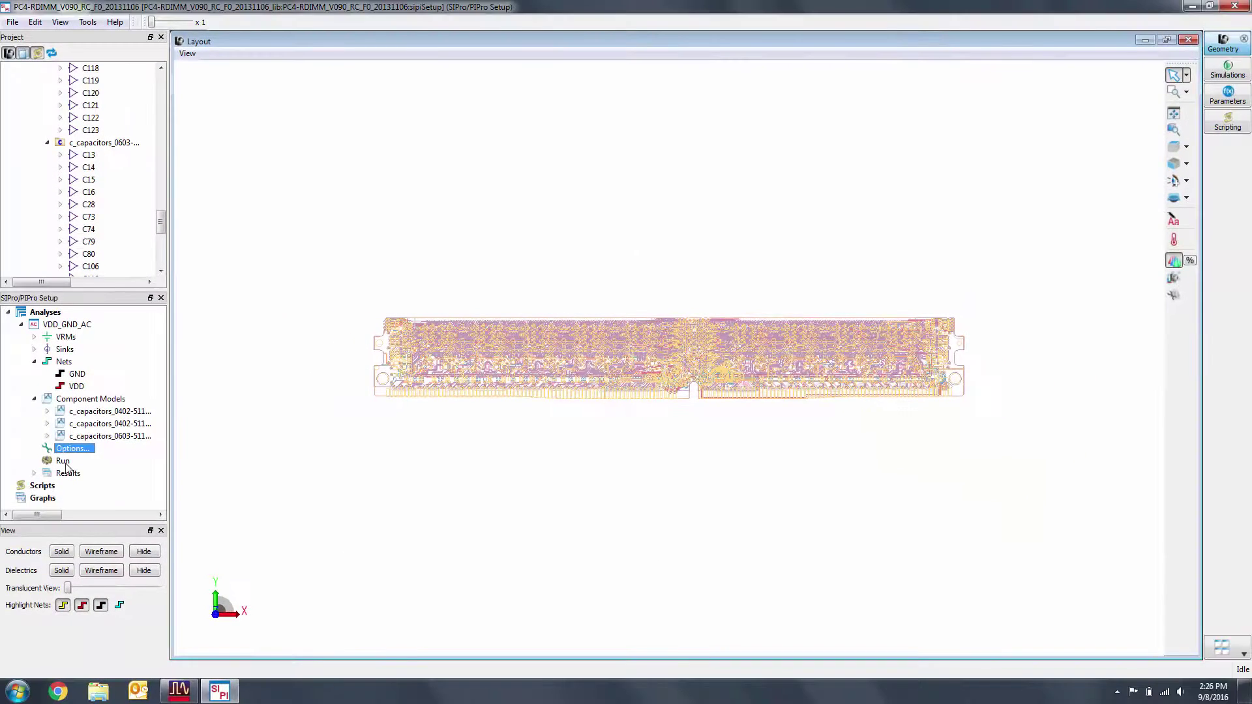
double_click(65, 464)
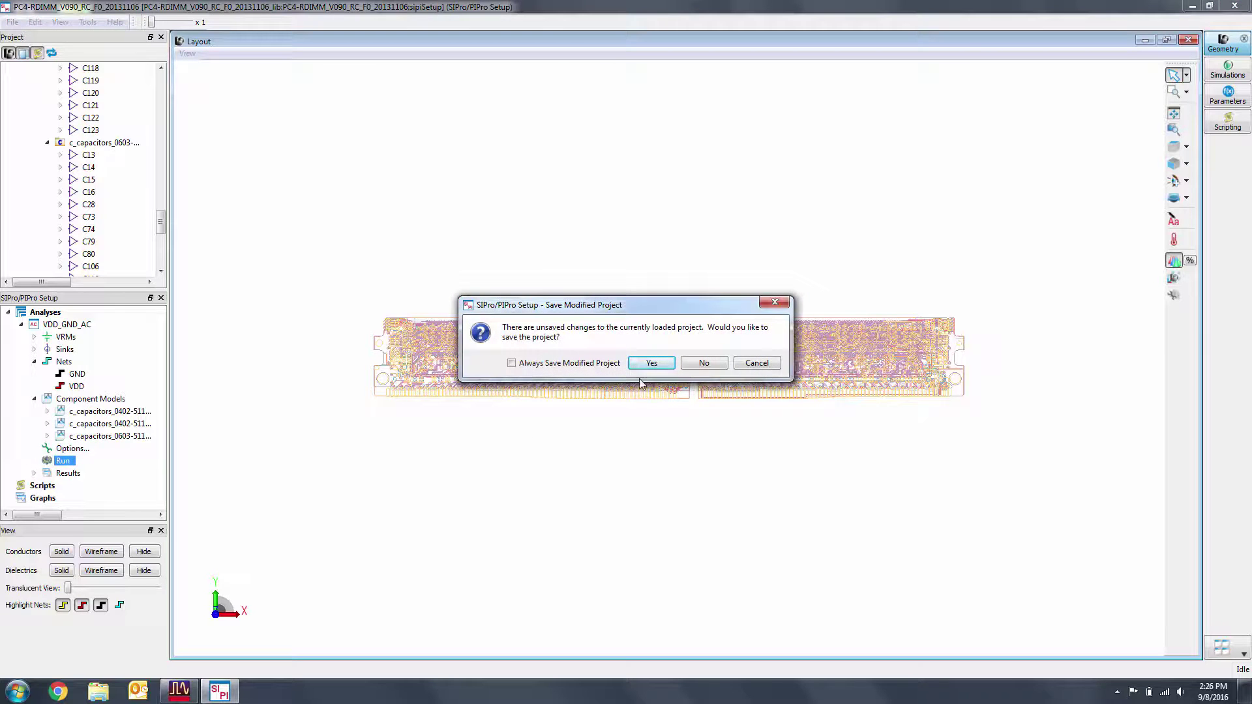
click(650, 364)
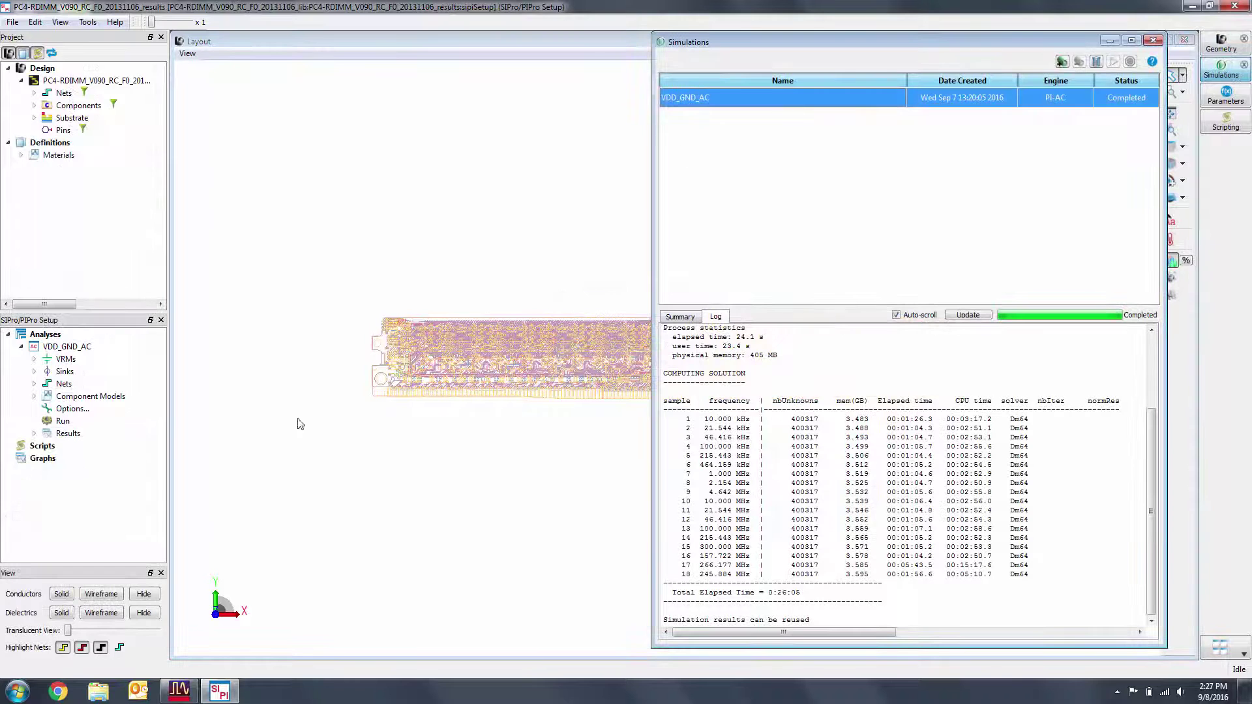
Open the PDN Impedance results and plot impedance for all 18 VDD sinks.
click(34, 433)
click(78, 446)
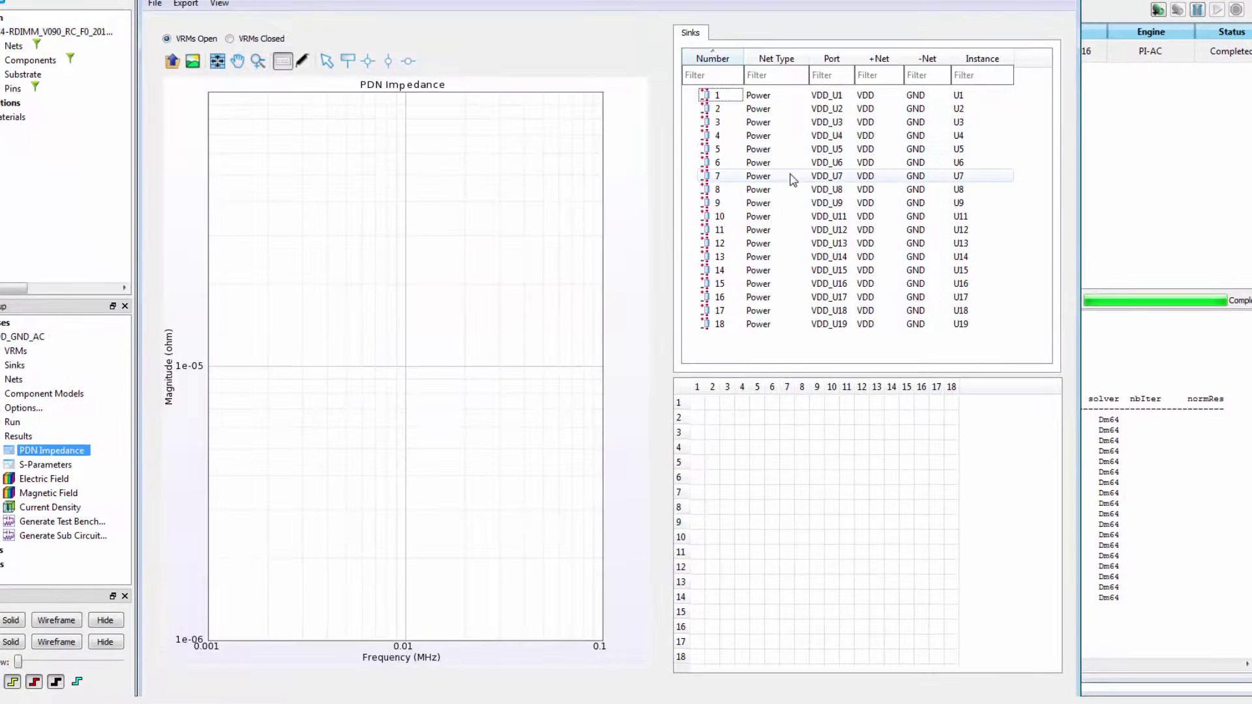
click(793, 180)
key(ctrl+a)
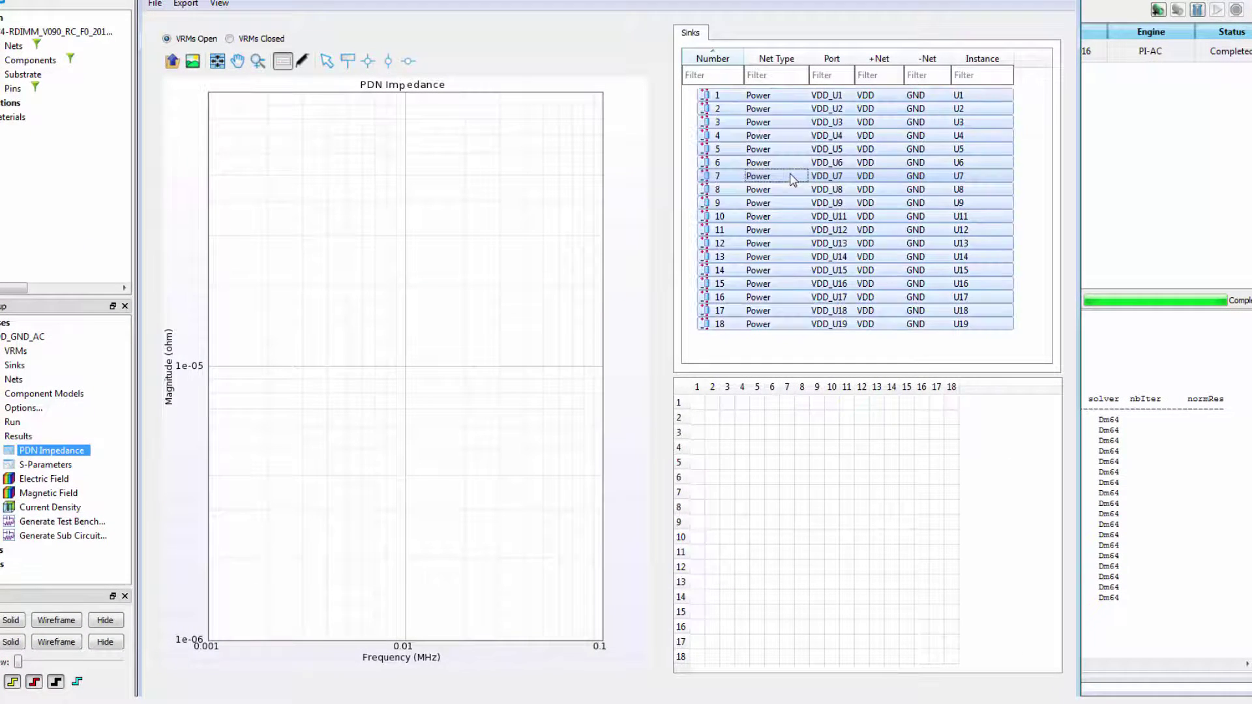
right_click(793, 181)
click(812, 185)
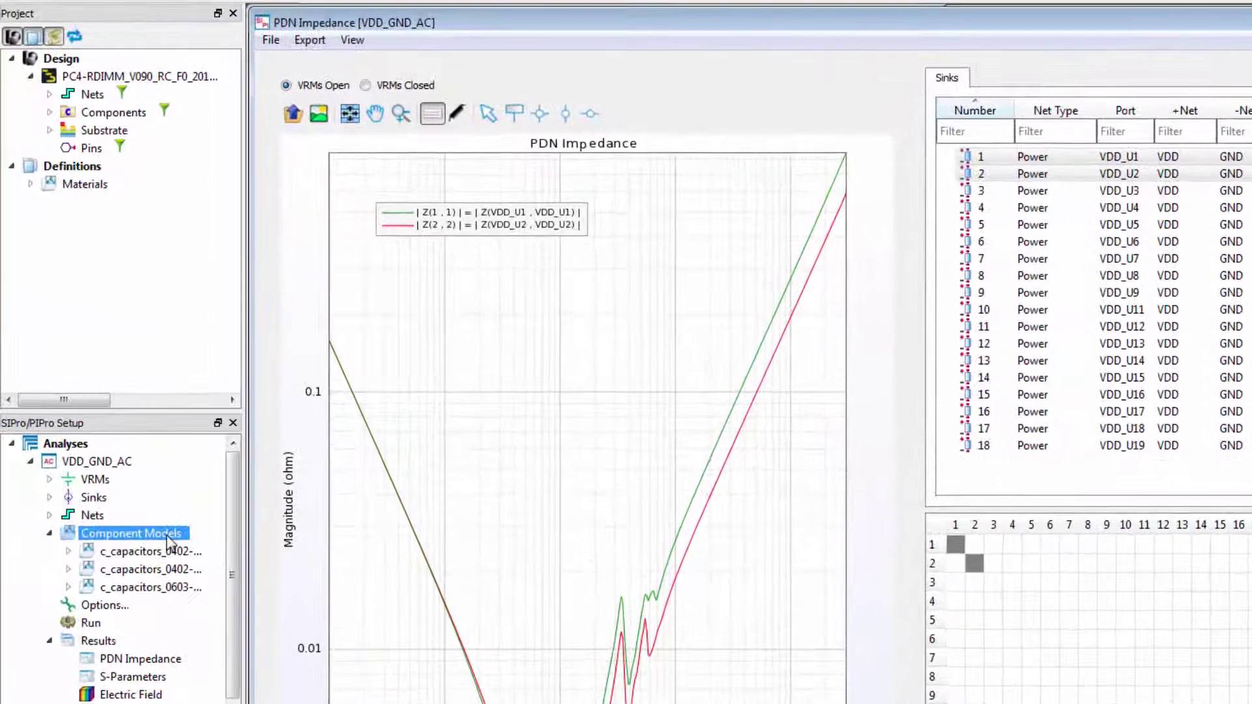
In All Properties, change the first capacitor group's capacitance to 0.1 uF and apply.
right_click(169, 540)
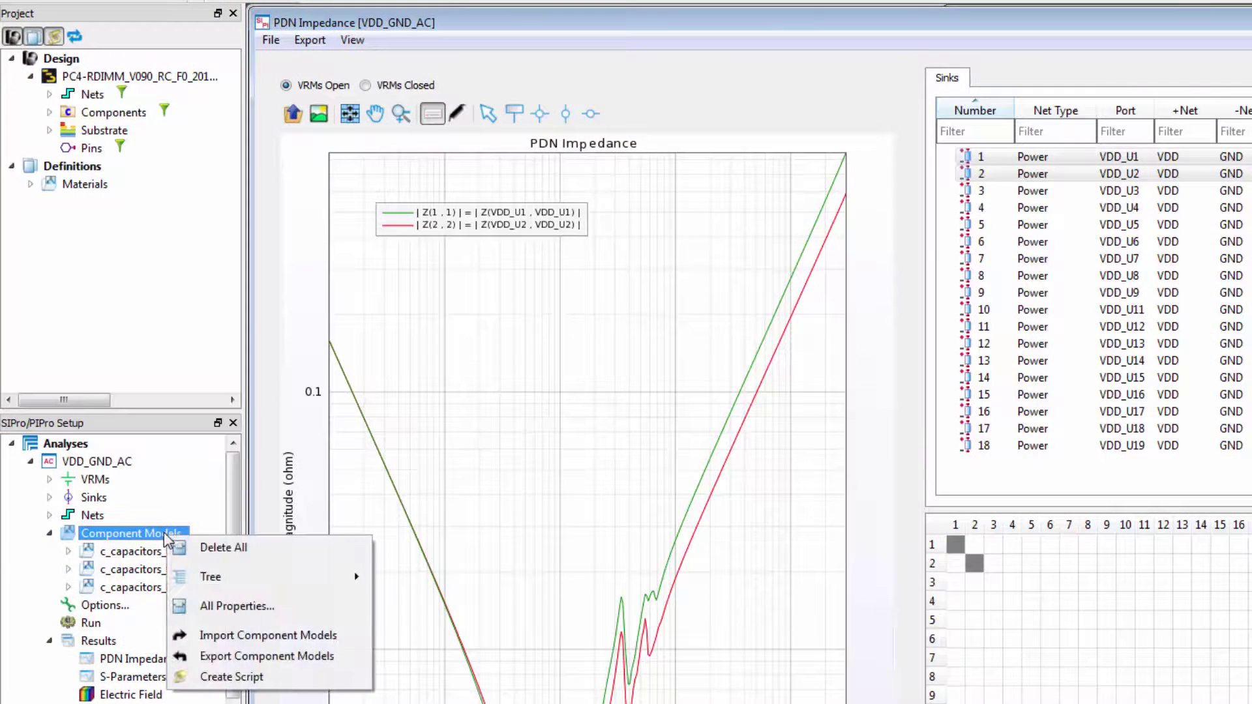
click(222, 605)
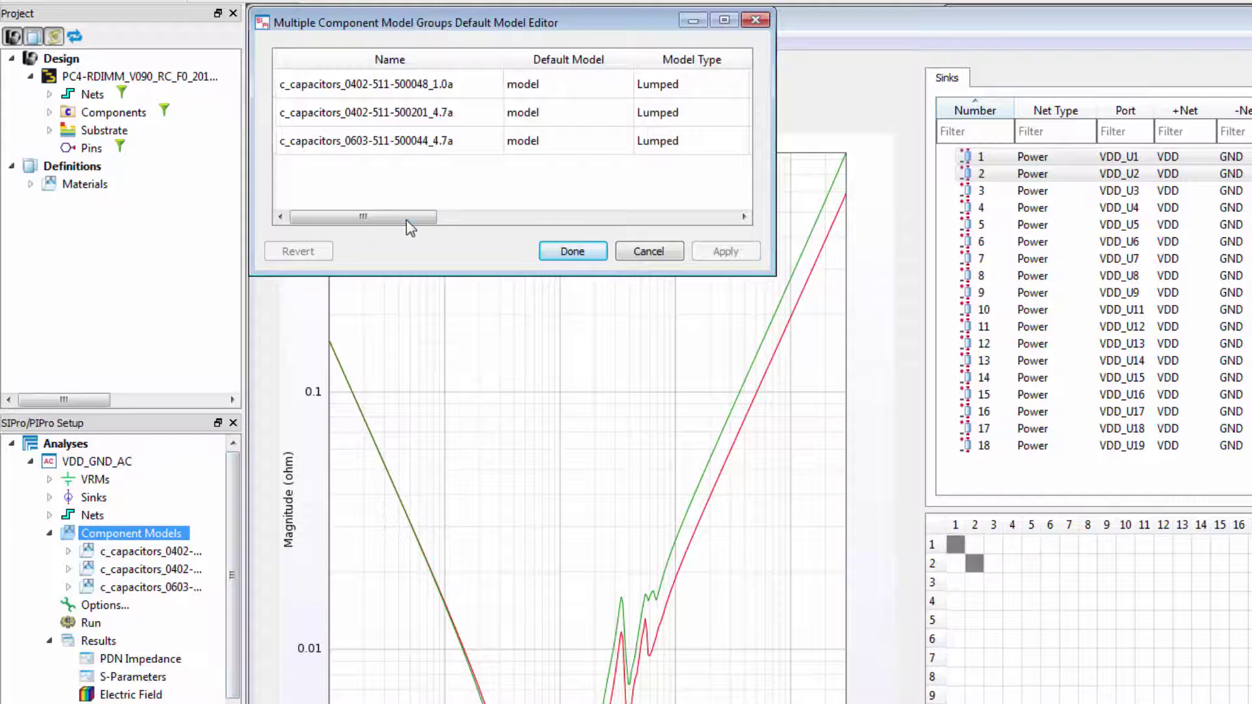
drag(565, 221, 615, 220)
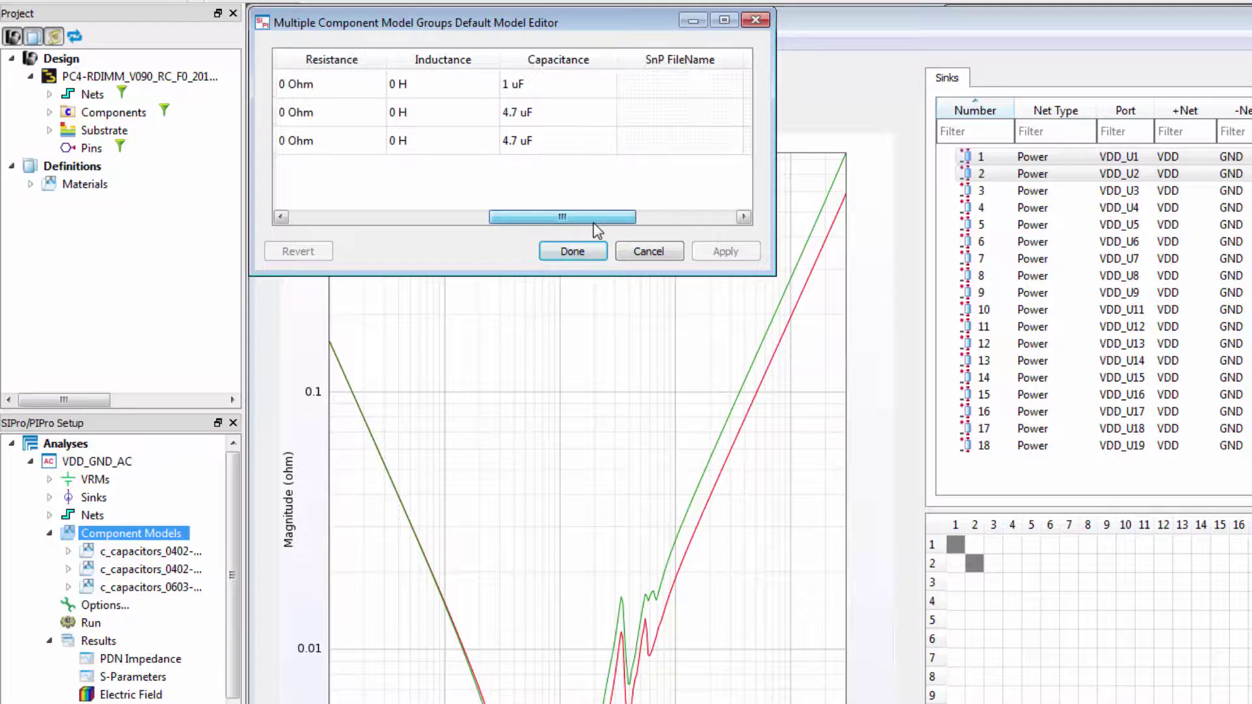
click(515, 85)
key(Left)
key(Left)
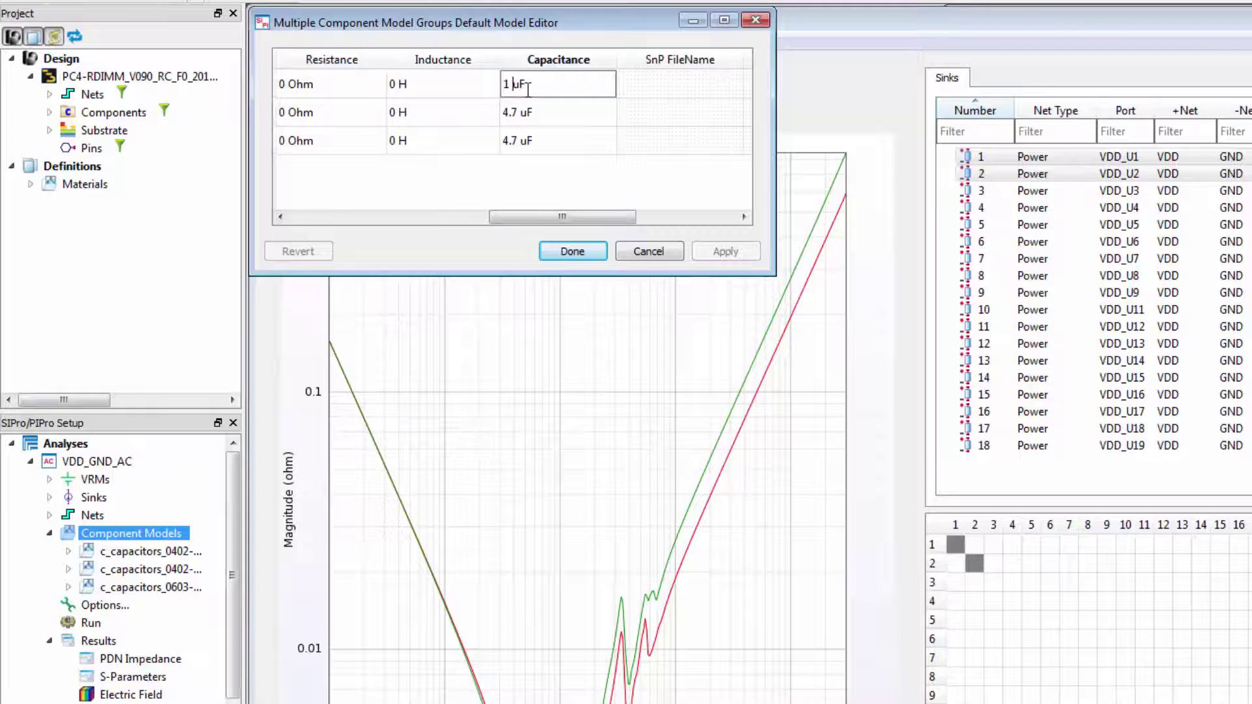
text(0.)
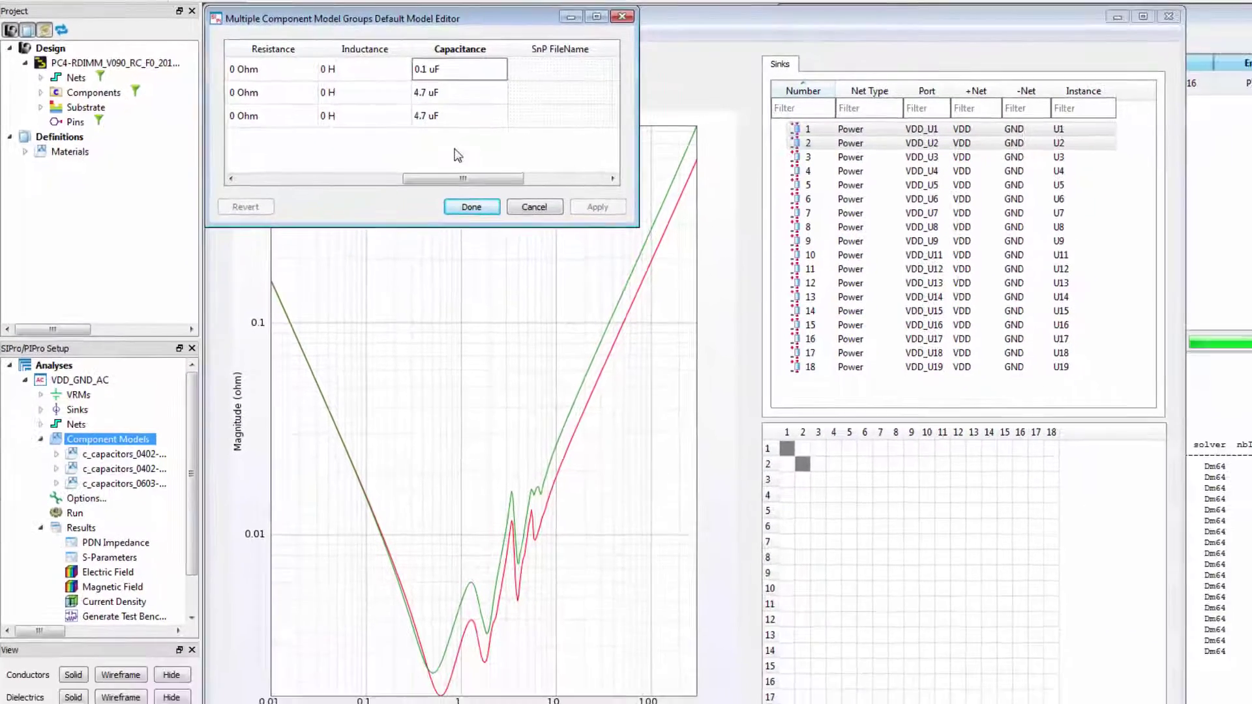
key(Return)
click(572, 198)
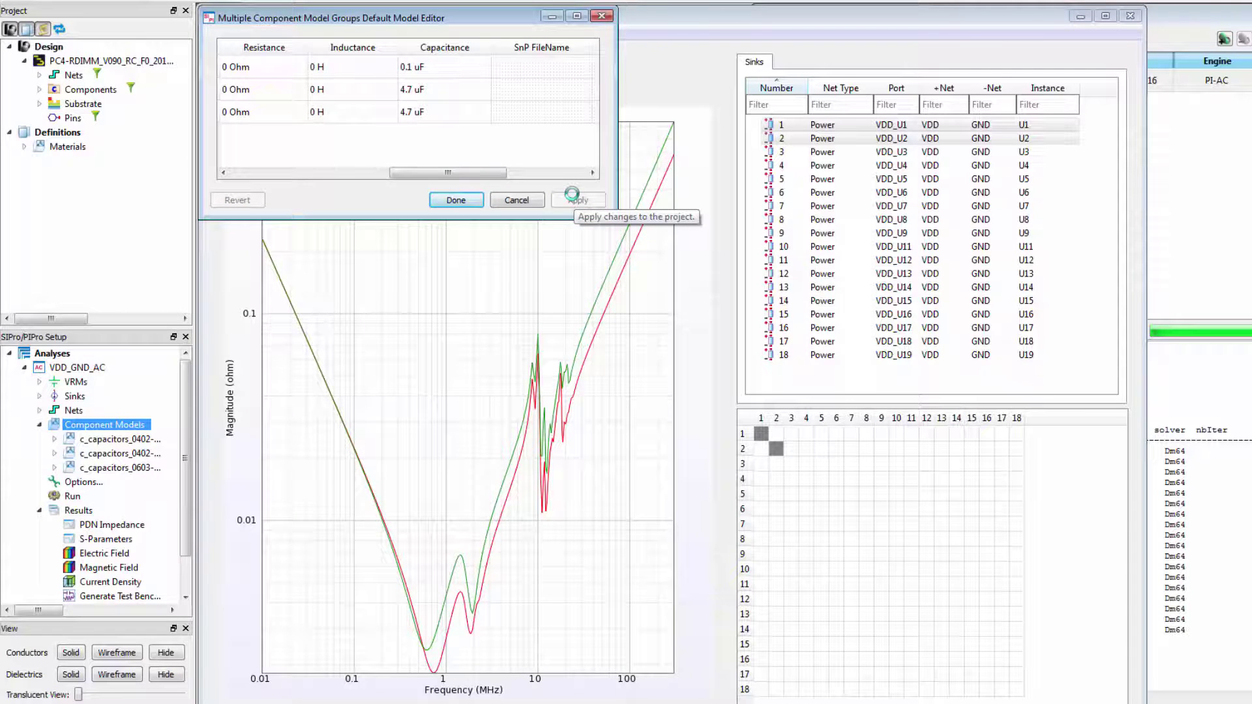
Restore the first group's capacitance to 1 uF and apply.
double_click(413, 68)
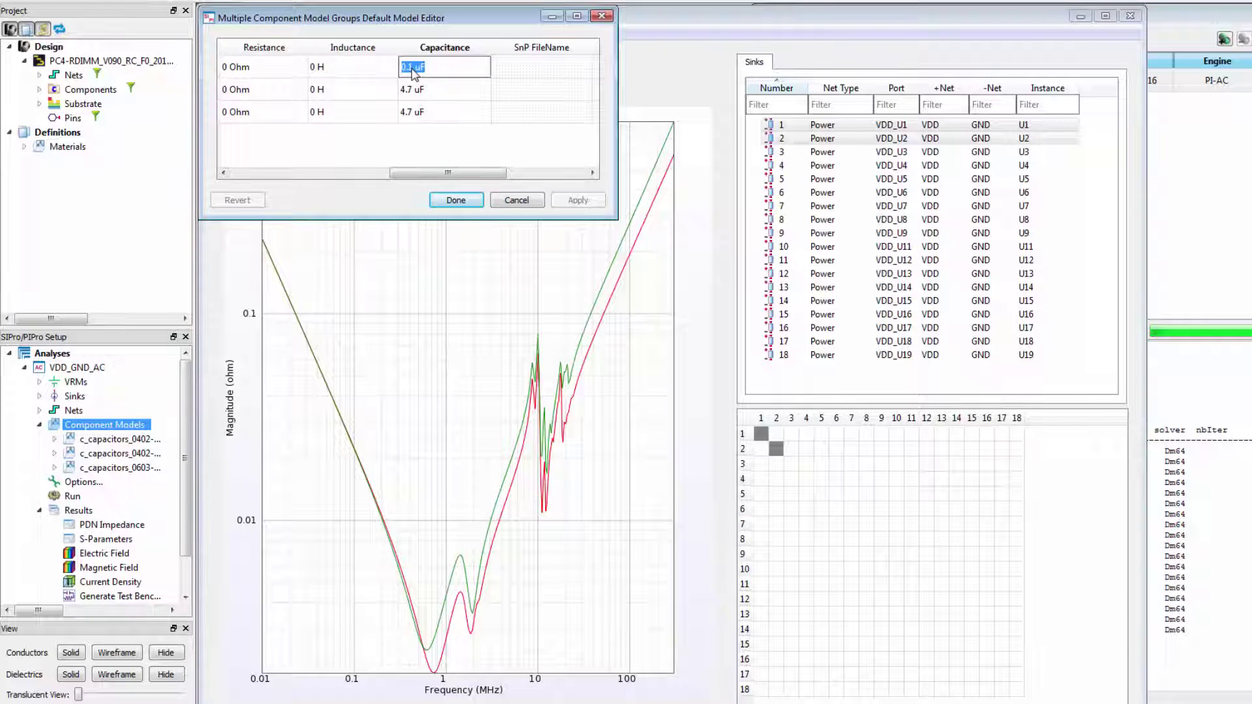
click(413, 68)
key(BackSpace)
key(BackSpace)
click(462, 157)
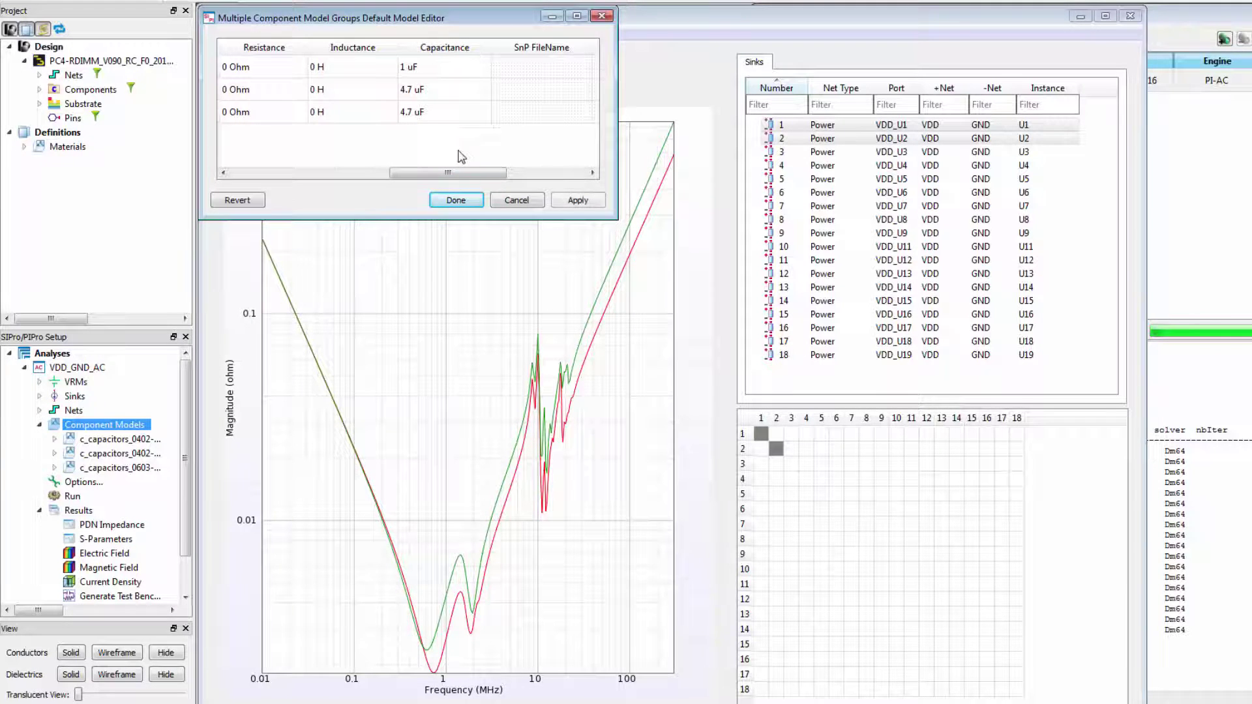
Close the multi-group model editor and bring up actions for the first c_capacitors_0402 group.
click(463, 201)
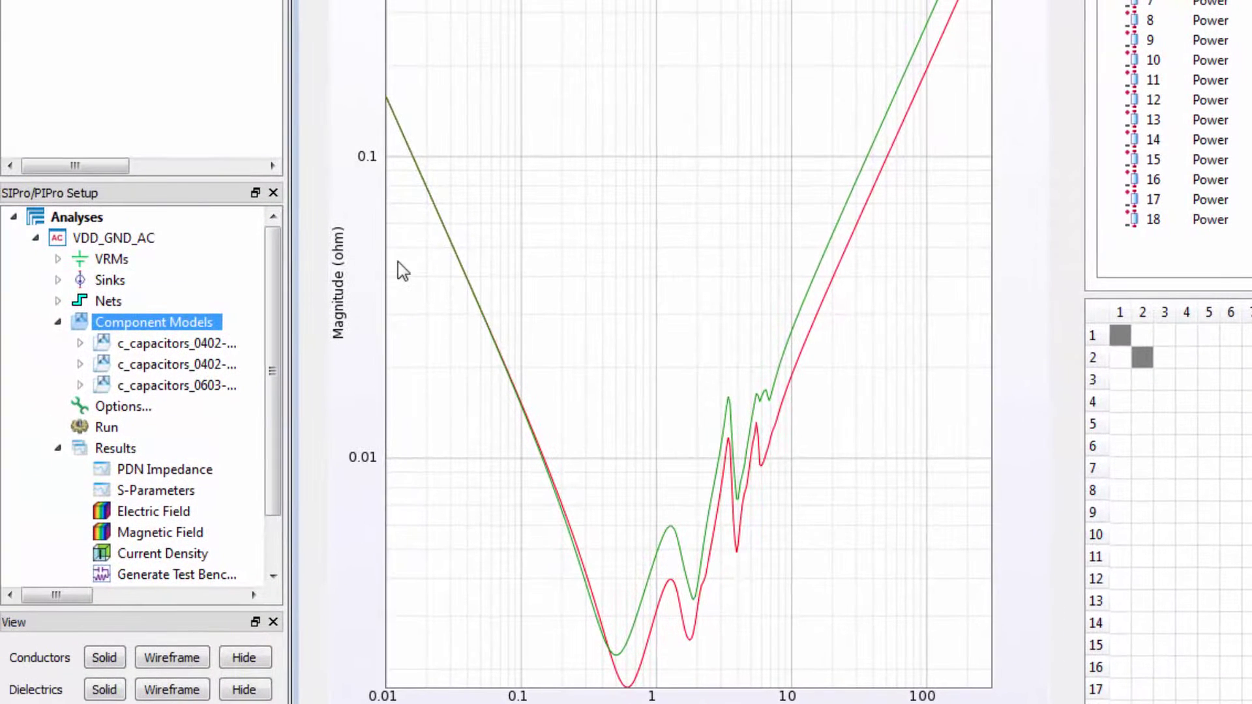
right_click(202, 346)
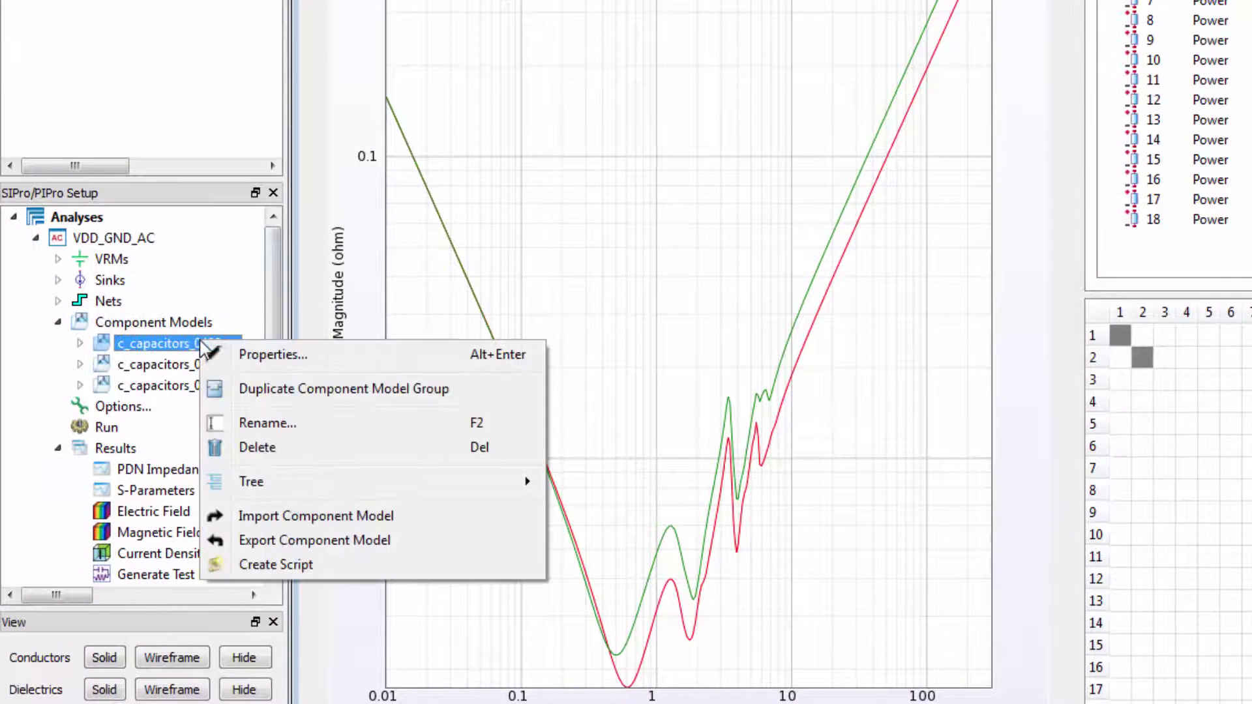
Add a Model DB part to the first 0402 group, filtering C Datasheet to 1 uF.
click(234, 356)
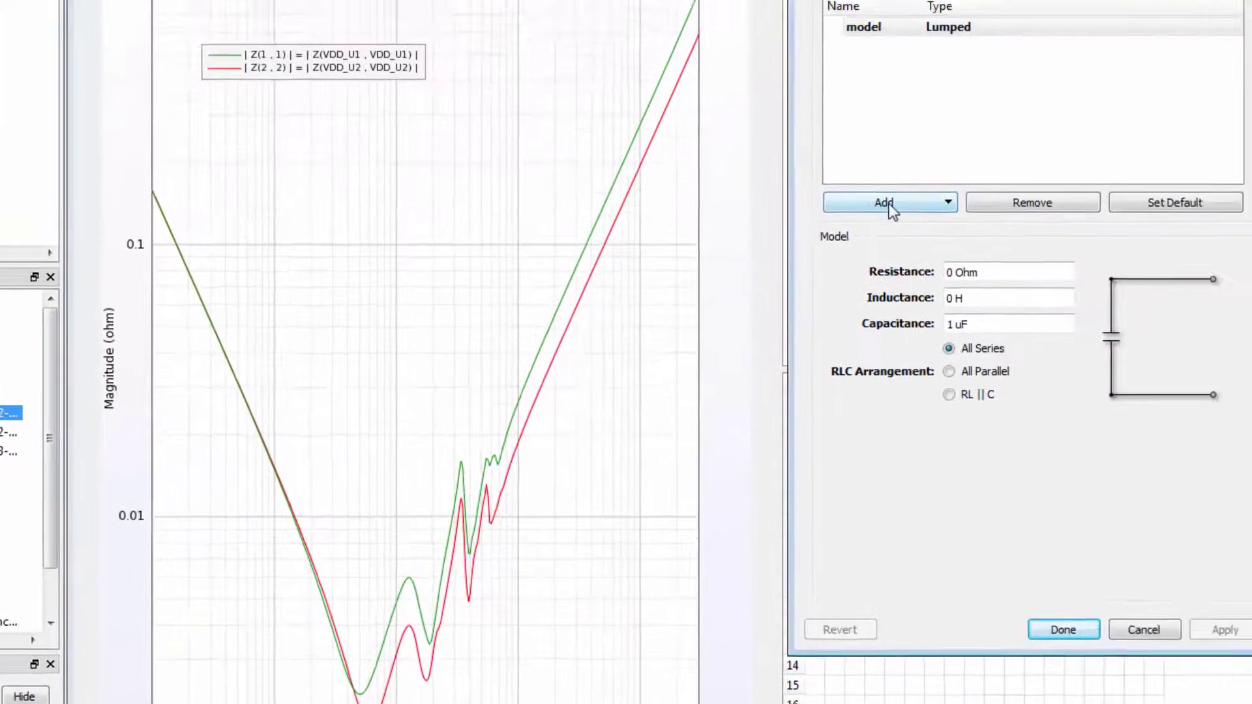
click(1180, 118)
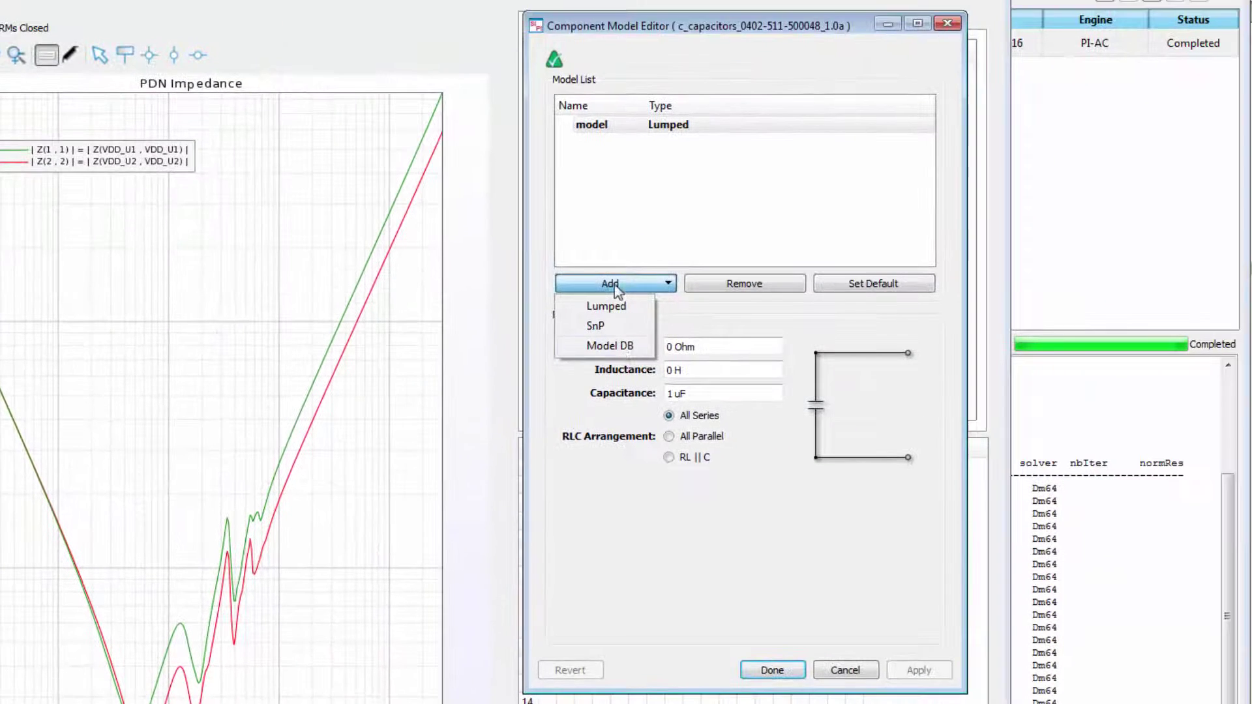
click(618, 346)
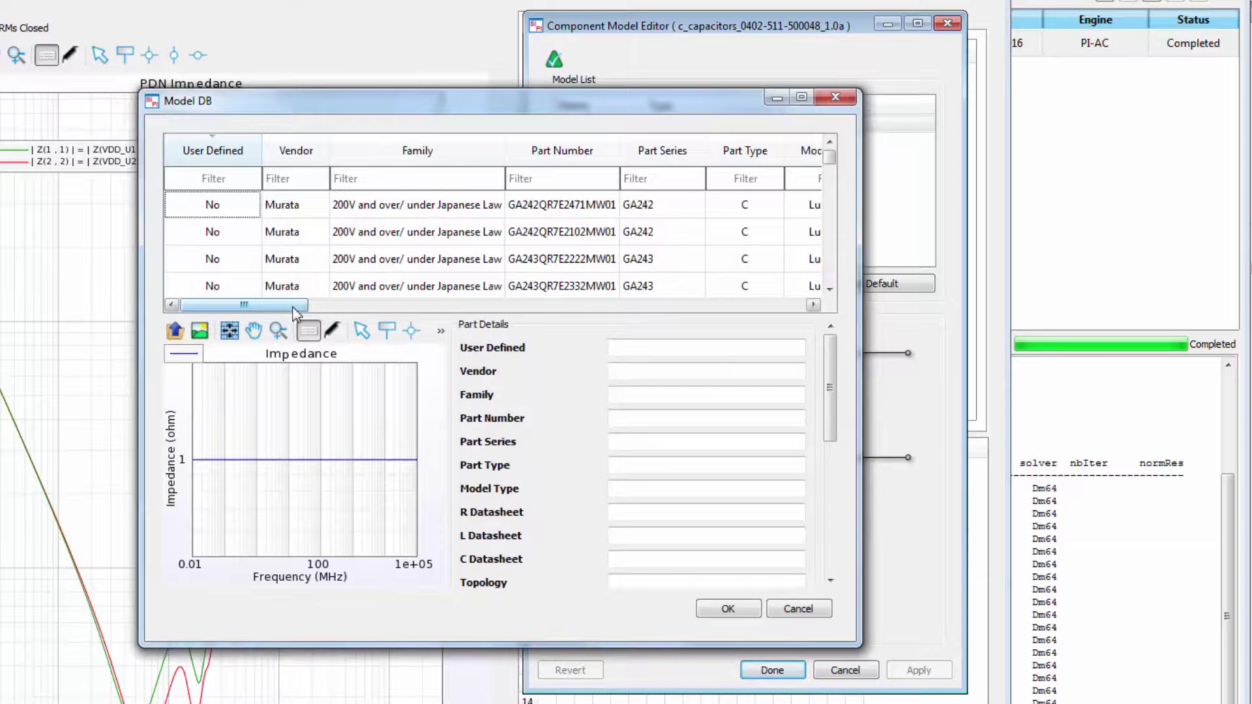
drag(295, 312, 406, 314)
click(659, 177)
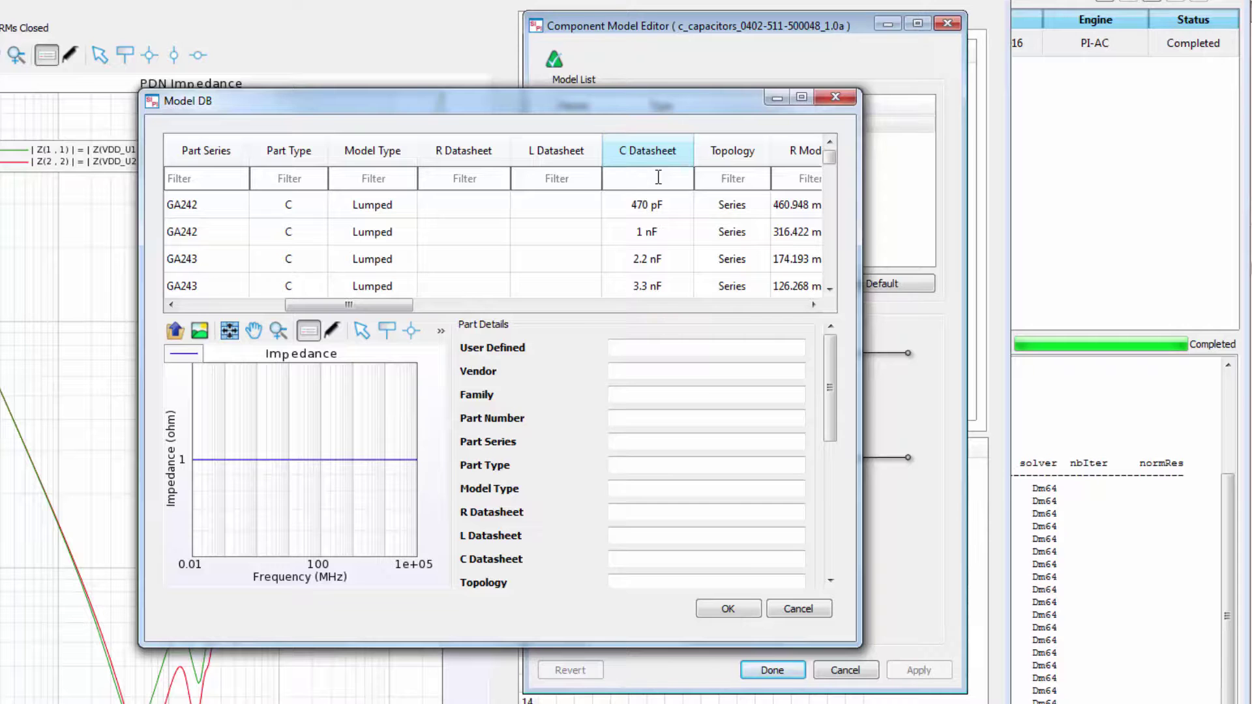
text(1 uF)
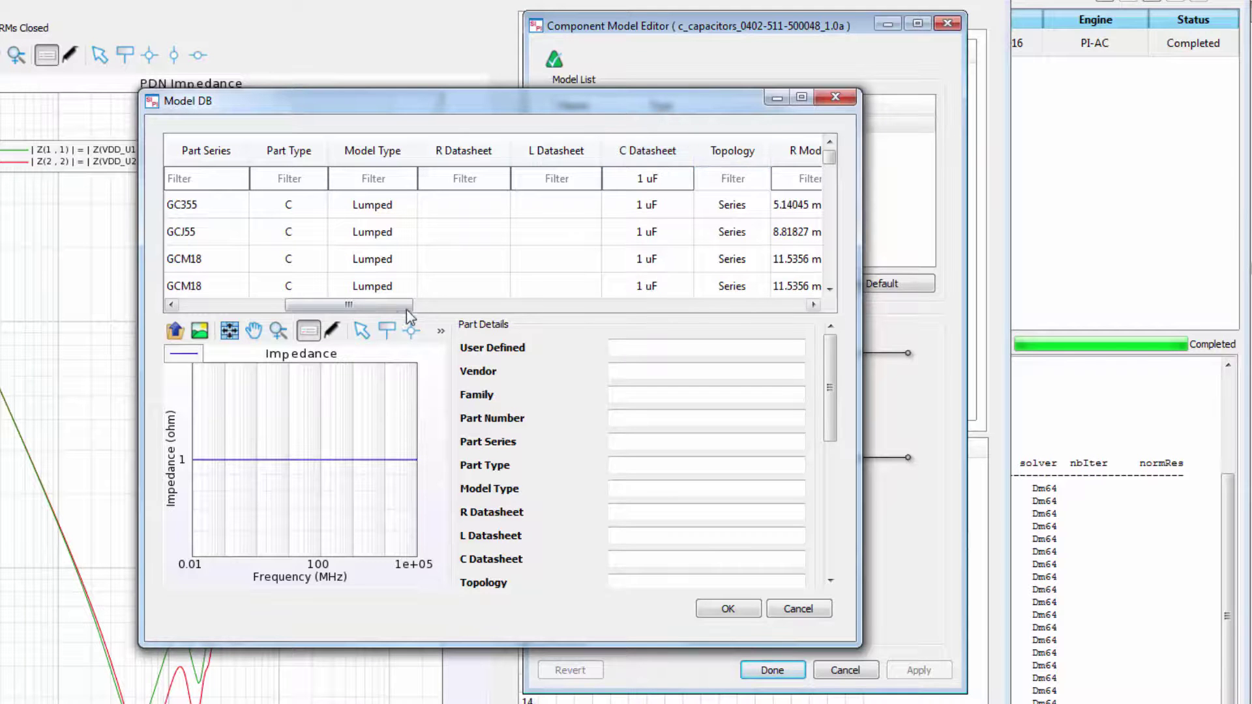
drag(406, 304, 432, 305)
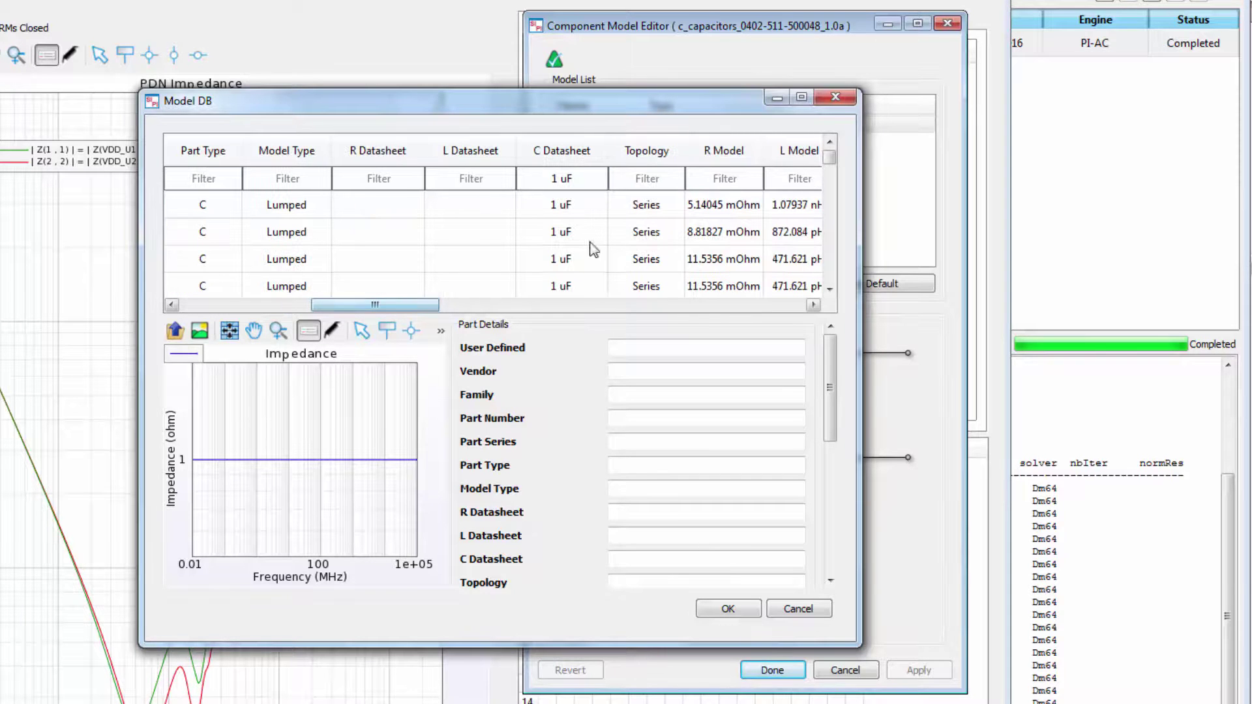
Pick the lowest-R TDK CKCA43JB0J105M100AA part, set it as default, and apply.
click(718, 154)
click(697, 208)
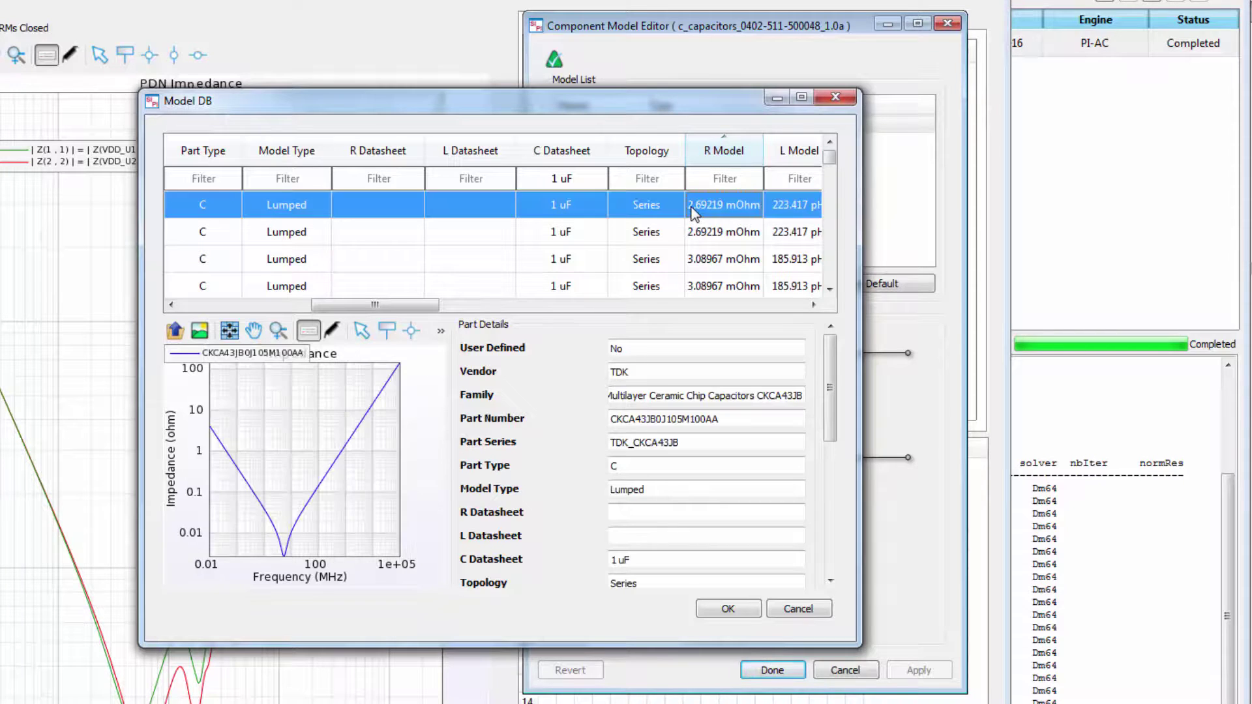
click(726, 610)
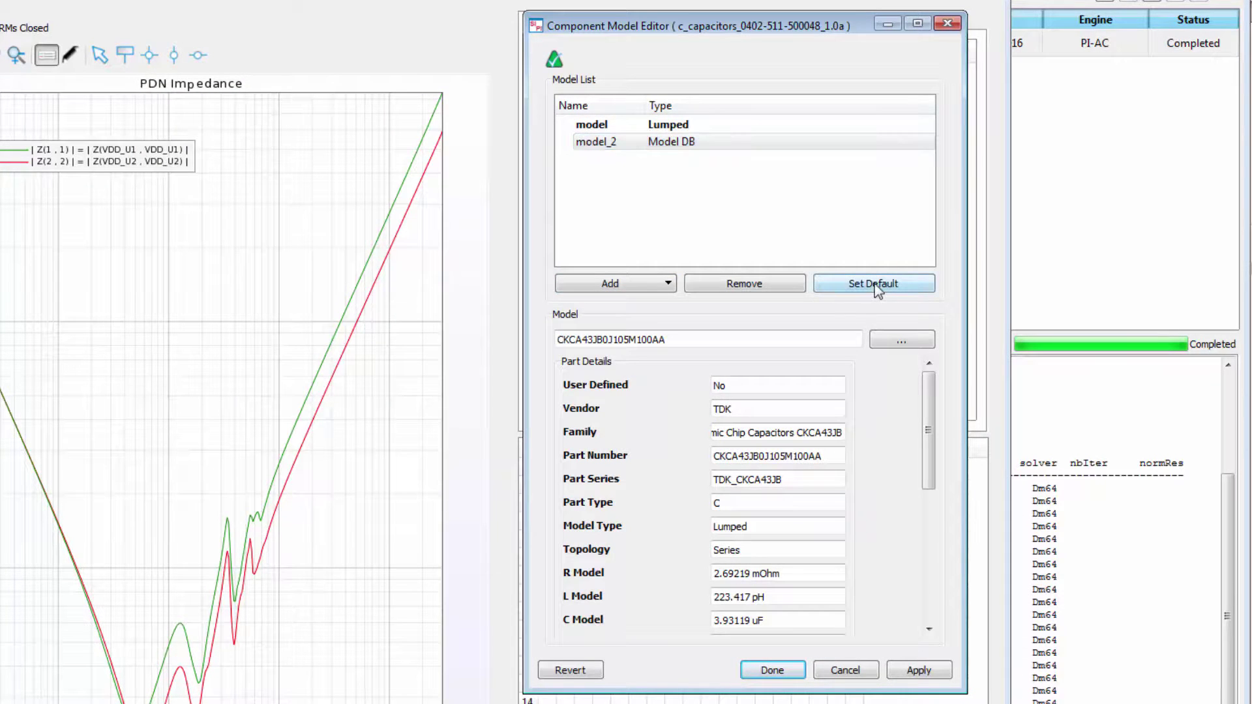
click(877, 289)
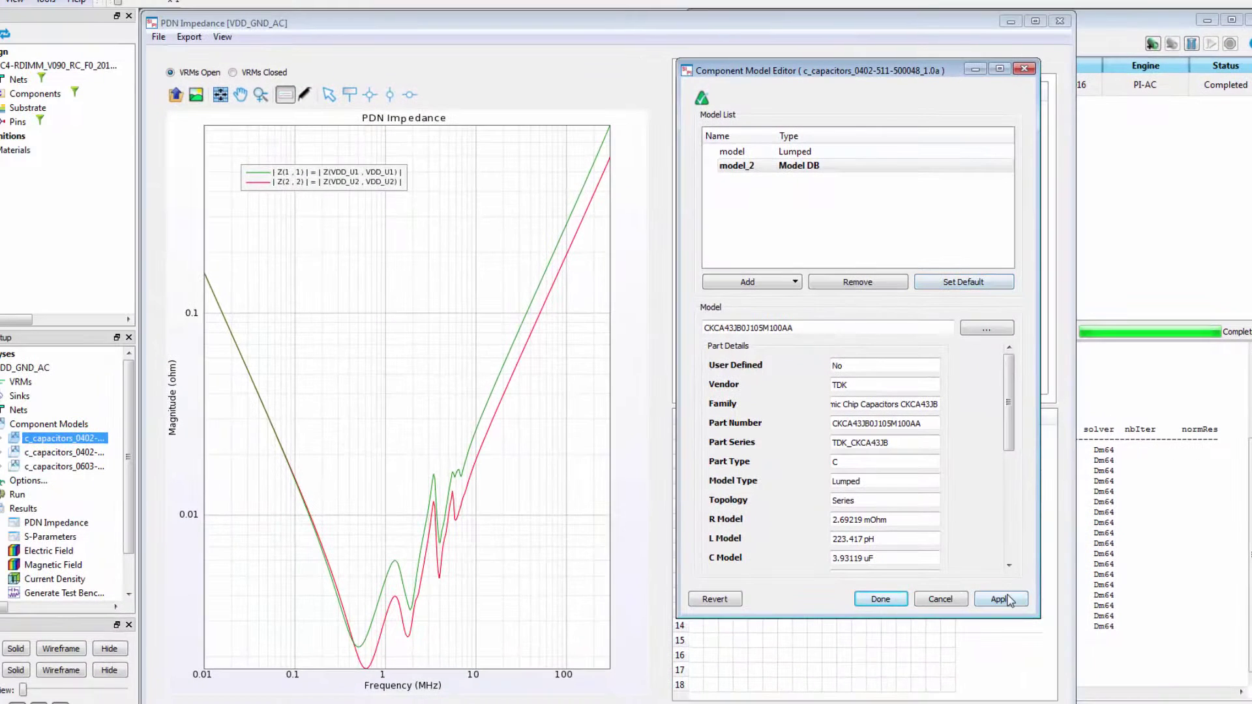
click(921, 665)
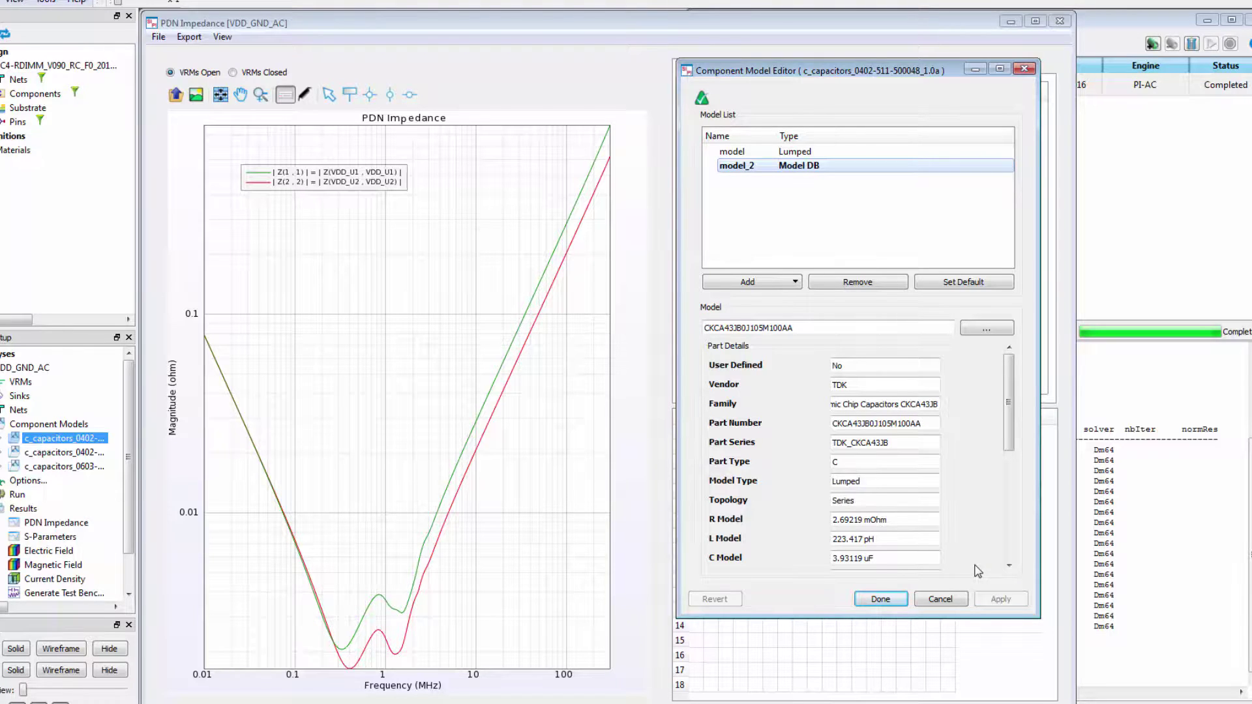
Close the Component Model Editor to return to the recalculated PDN Impedance window.
click(880, 598)
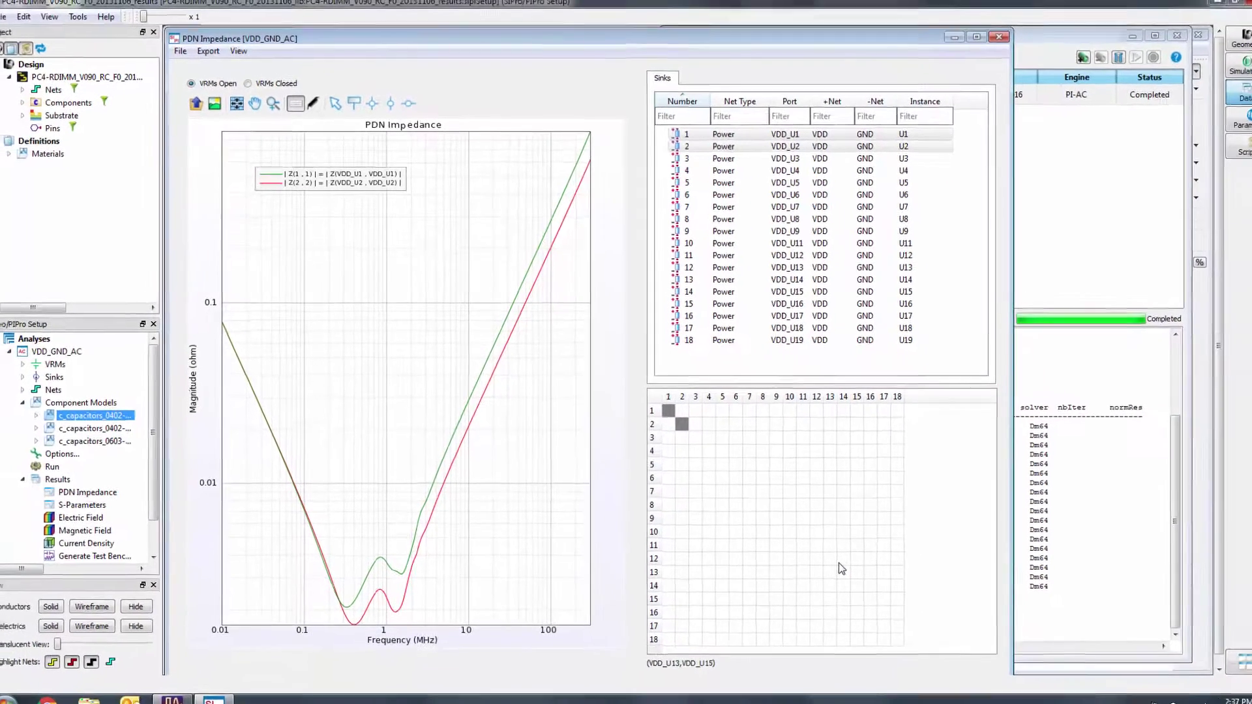